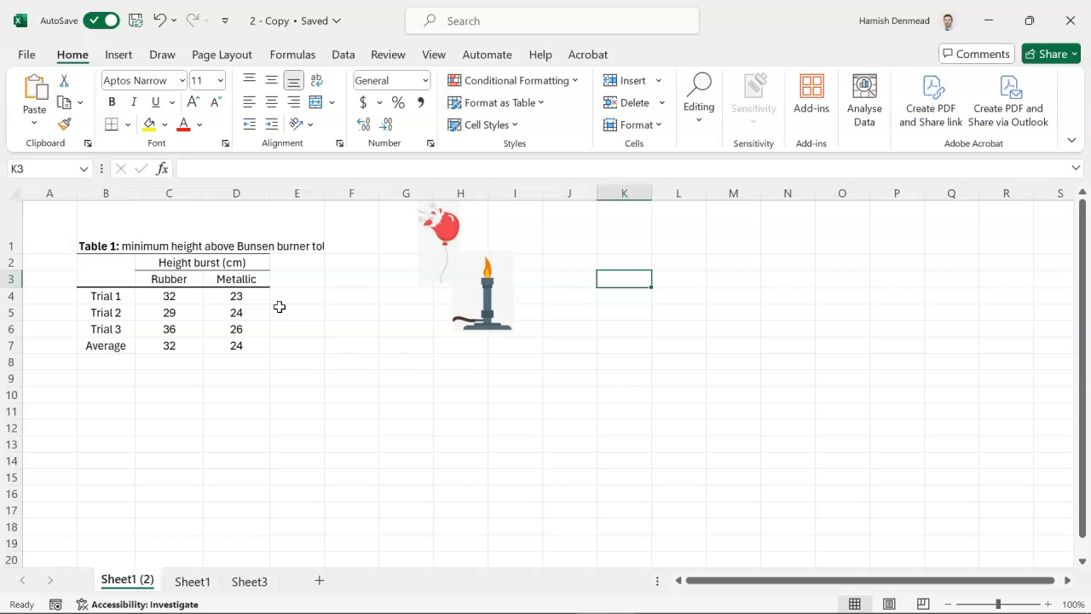
# Widen column E until the full Table 1 caption fits on one line in row 1
pyautogui.click(146, 238)
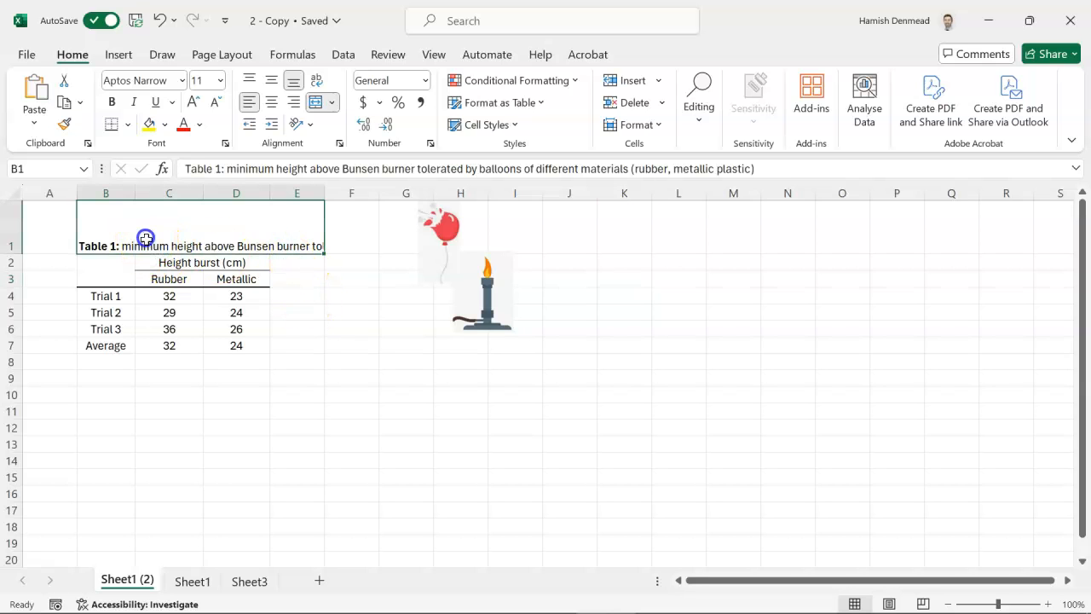
pyautogui.click(294, 311)
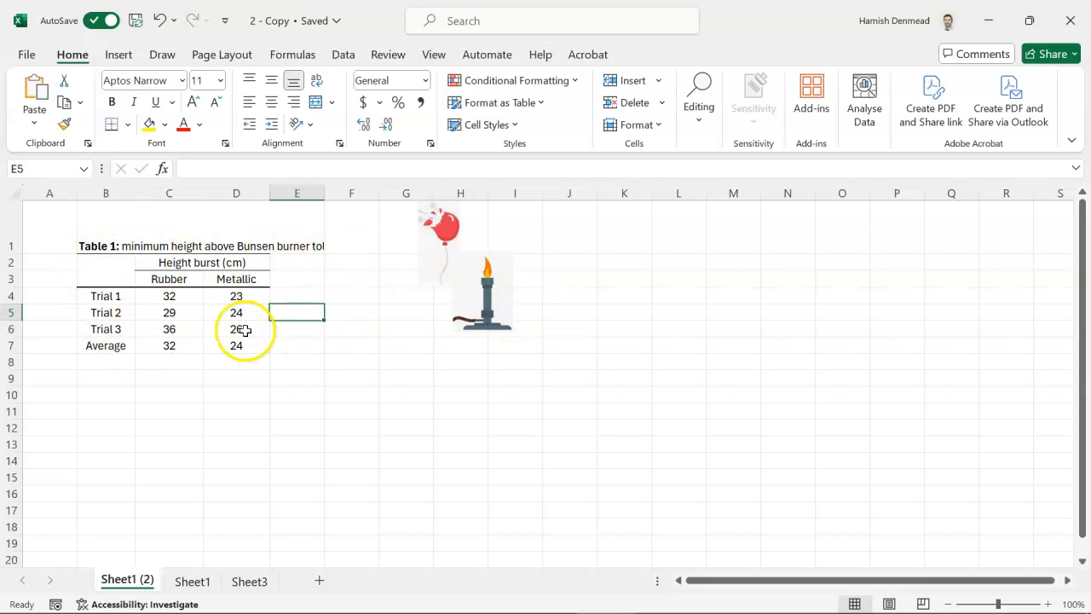
pyautogui.moveTo(324, 193); pyautogui.dragTo(685, 193)
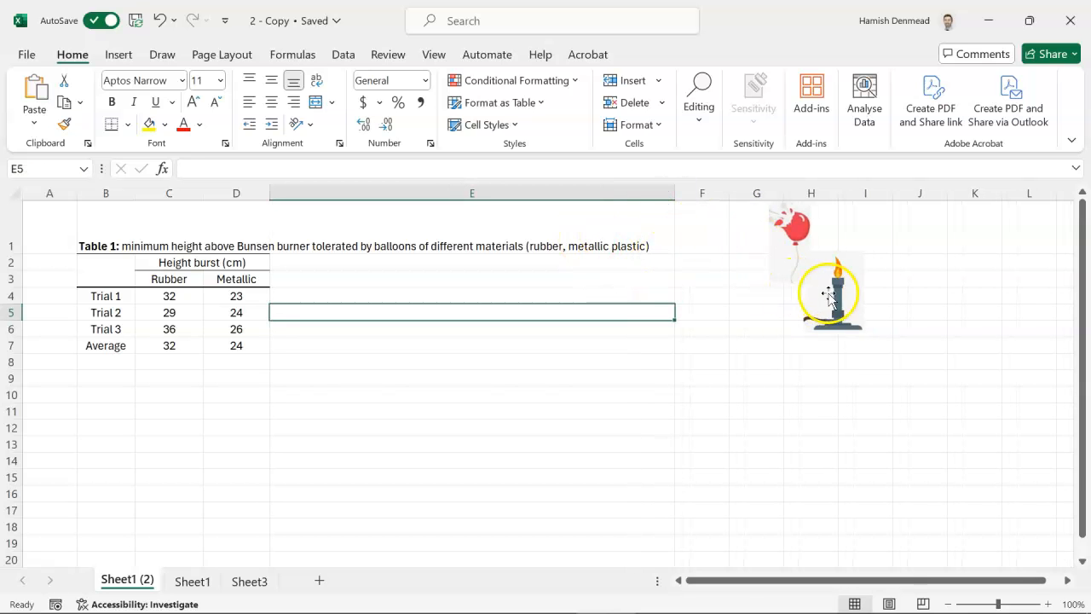
# Move the Bunsen burner picture lower and settle the balloon picture directly above it
pyautogui.moveTo(829, 294); pyautogui.dragTo(810, 354)
pyautogui.moveTo(793, 226); pyautogui.dragTo(814, 226)
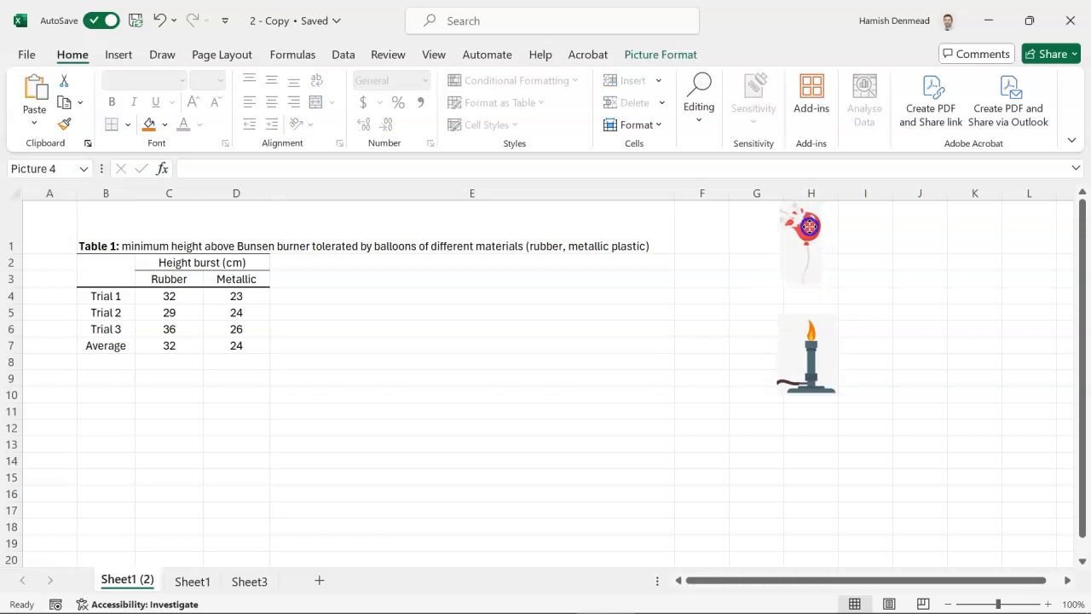
pyautogui.moveTo(810, 246); pyautogui.dragTo(811, 263)
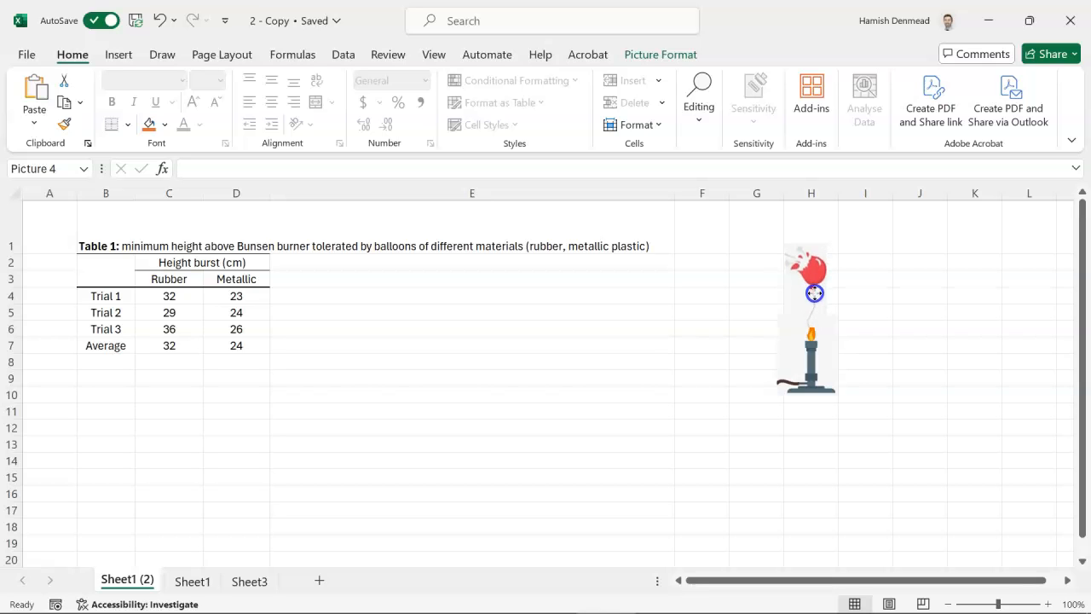
pyautogui.moveTo(816, 280); pyautogui.dragTo(814, 251)
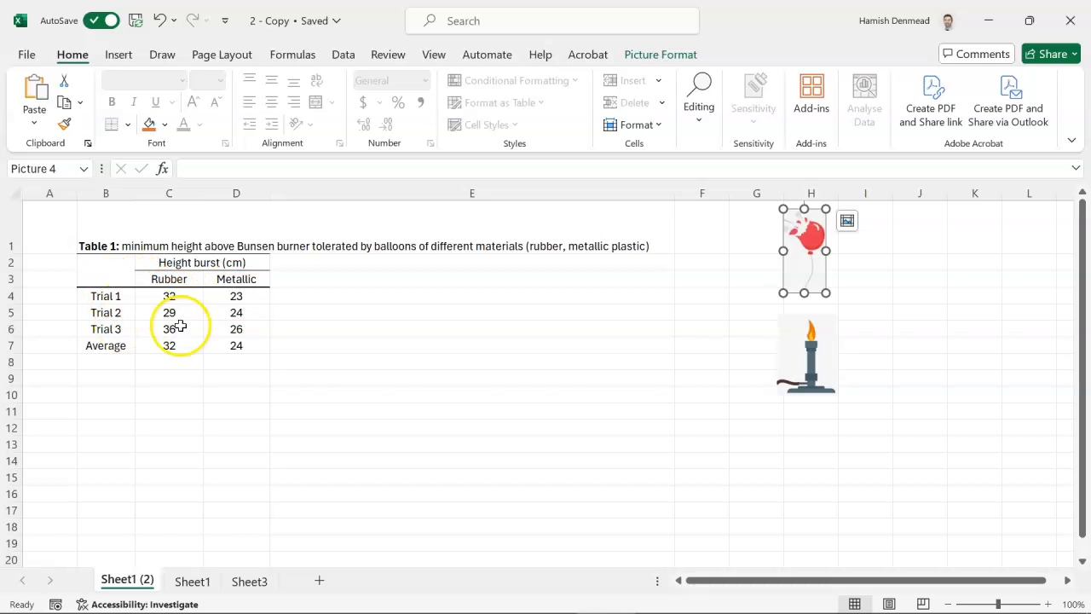
# Highlight the Rubber and Metallic averages, then clear the selection
pyautogui.moveTo(232, 345); pyautogui.dragTo(170, 347)
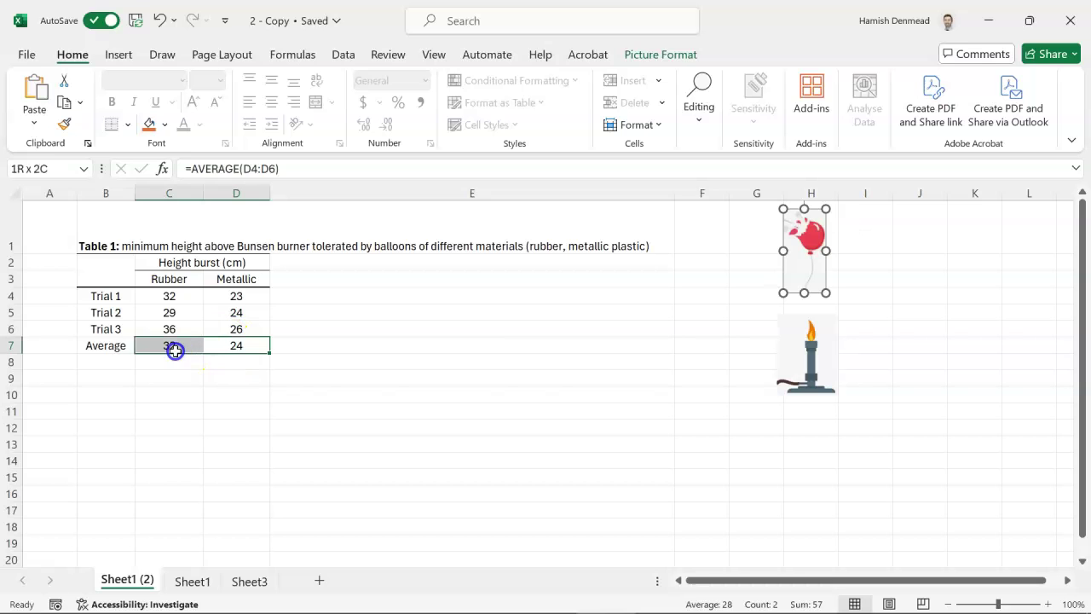
pyautogui.click(332, 324)
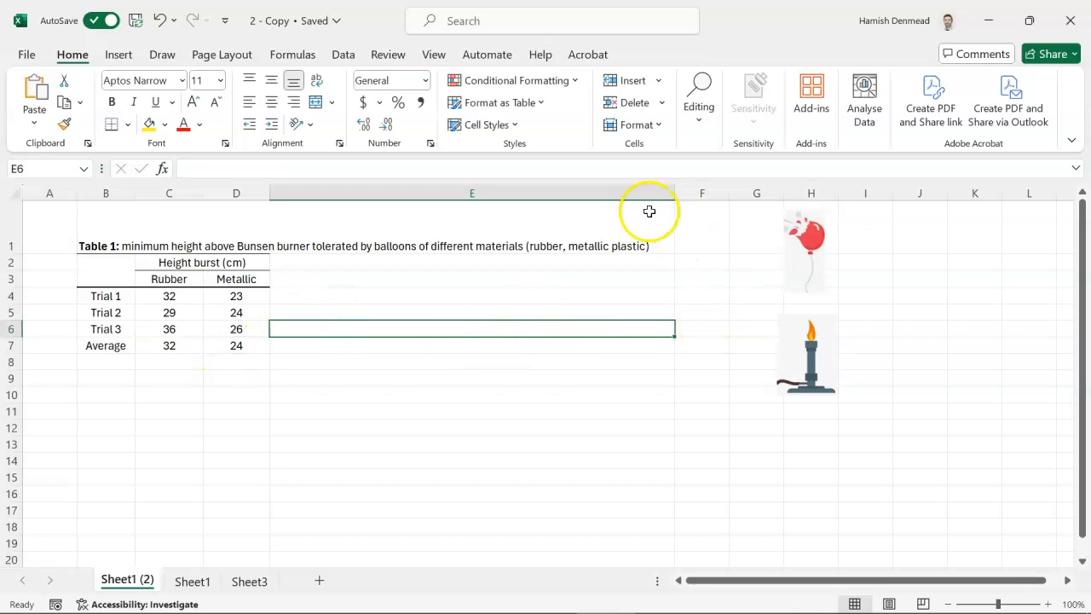
# Narrow column E so the Table 1 caption wraps onto three lines above the table
pyautogui.click(163, 239)
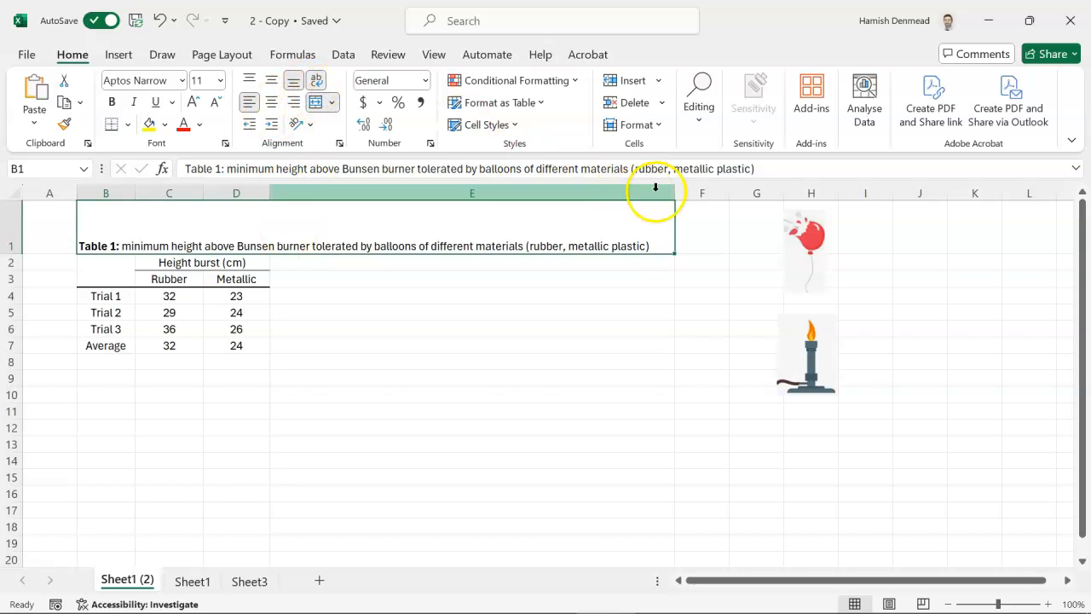
pyautogui.moveTo(674, 193); pyautogui.dragTo(300, 192)
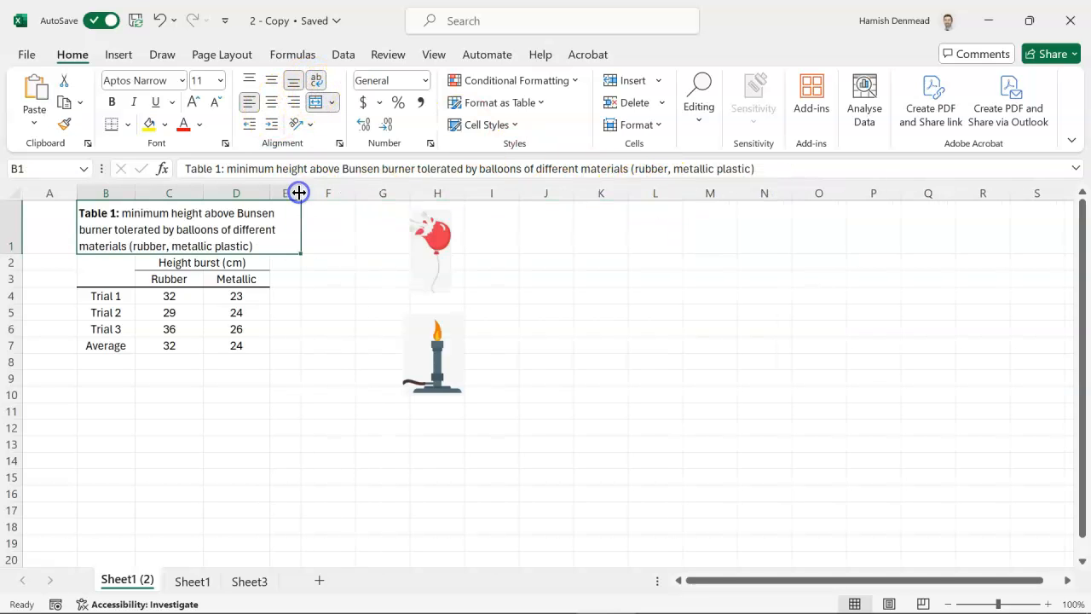
pyautogui.click(336, 280)
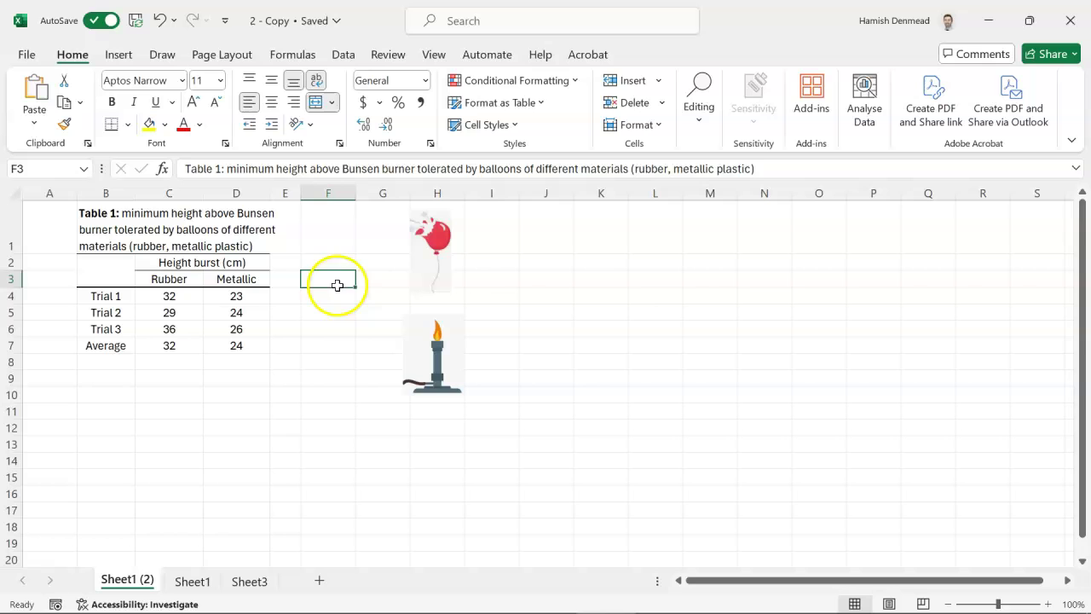
pyautogui.click(602, 267)
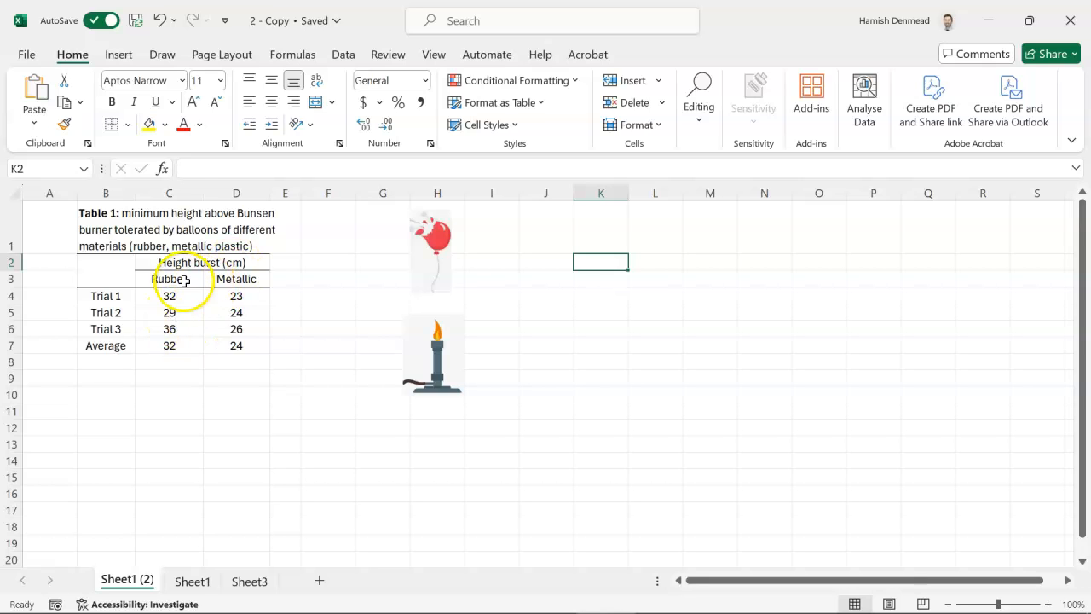
# Check the Rubber and Metallic heading cells in row 3 by selecting them in turn
pyautogui.click(179, 280)
pyautogui.click(226, 280)
pyautogui.click(192, 280)
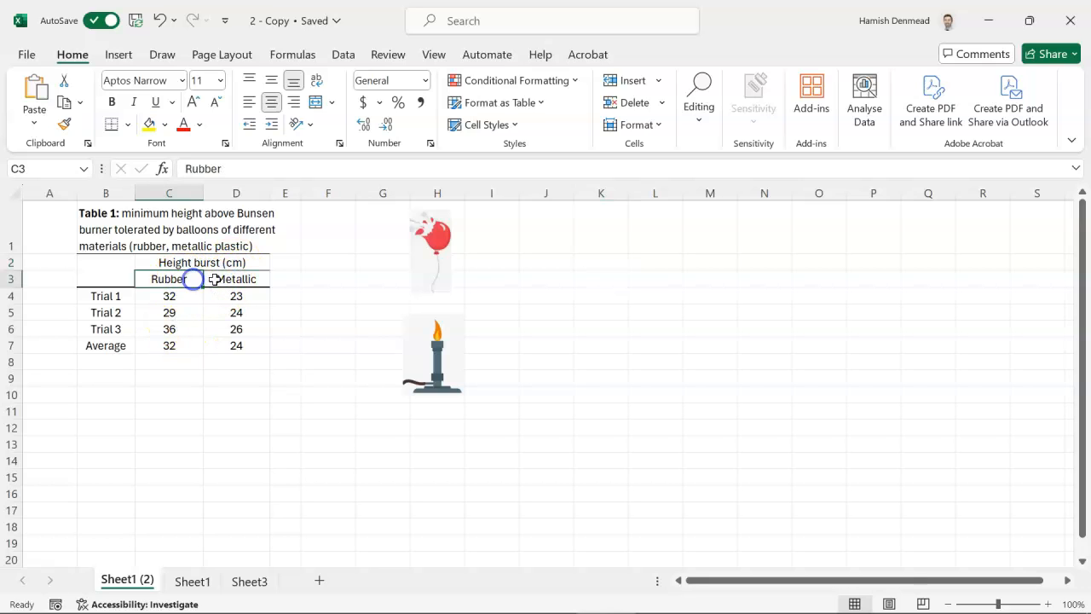
pyautogui.click(192, 280)
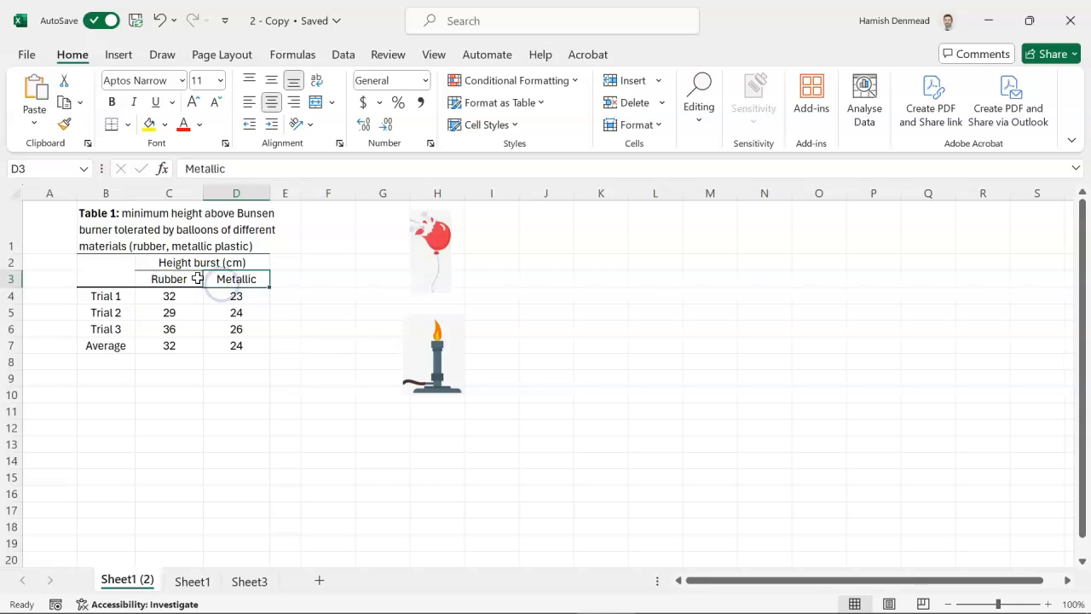
pyautogui.click(196, 279)
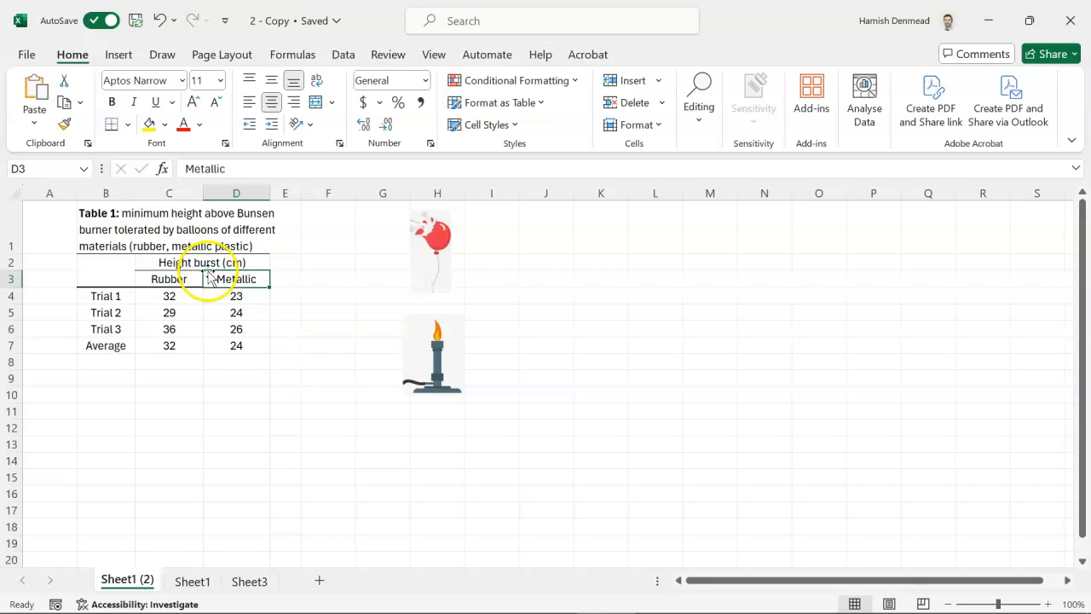
pyautogui.click(197, 279)
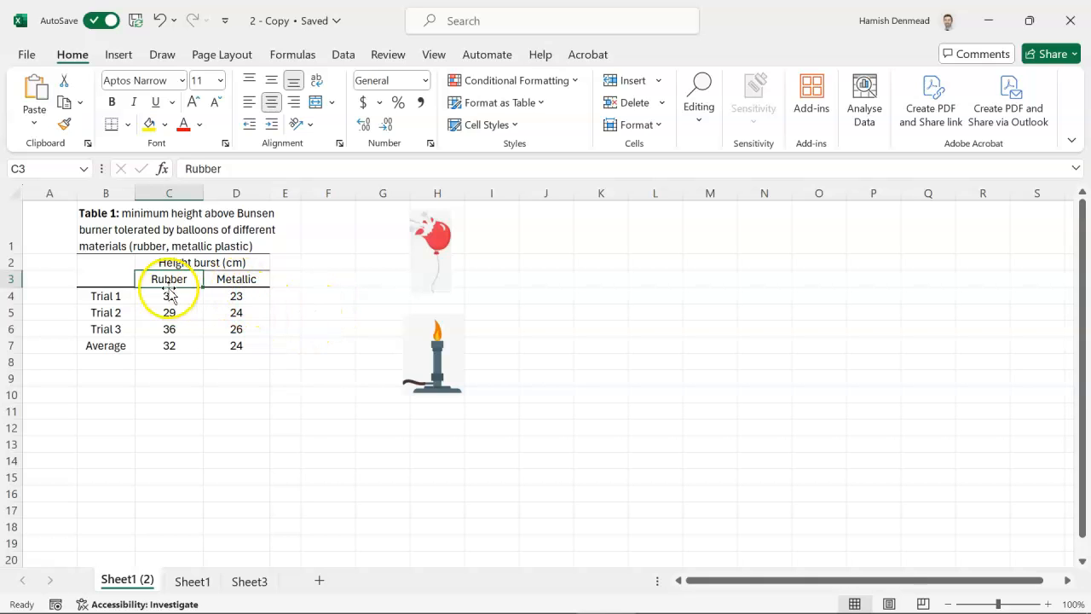
pyautogui.click(225, 281)
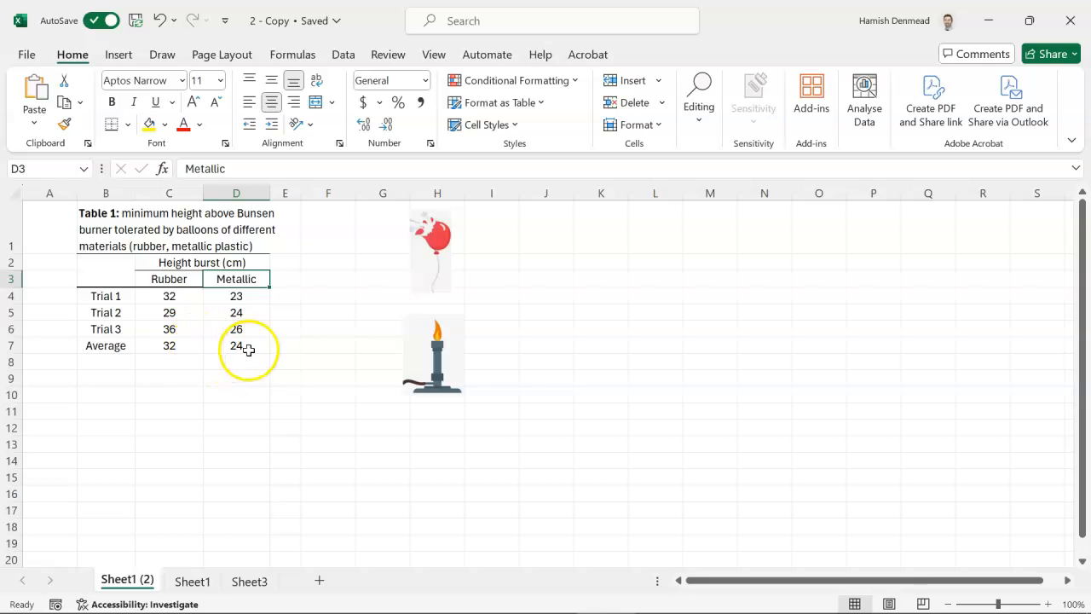
# Make a first multi-selection of the Rubber and Metallic headings with their averages
pyautogui.click(220, 348)
pyautogui.moveTo(204, 349); pyautogui.dragTo(198, 349)
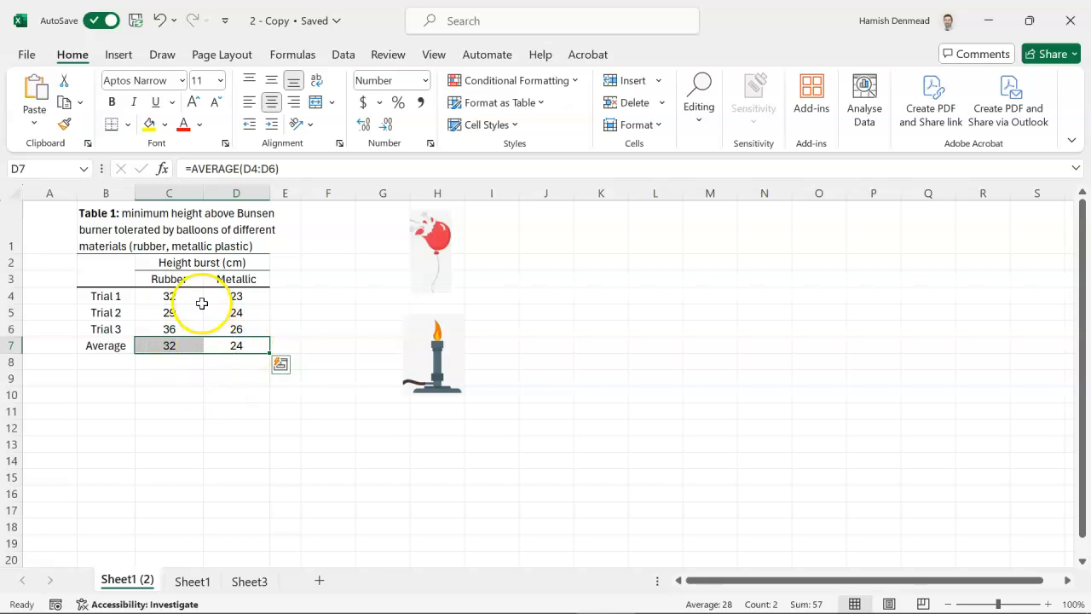
pyautogui.moveTo(194, 280); pyautogui.dragTo(215, 284)
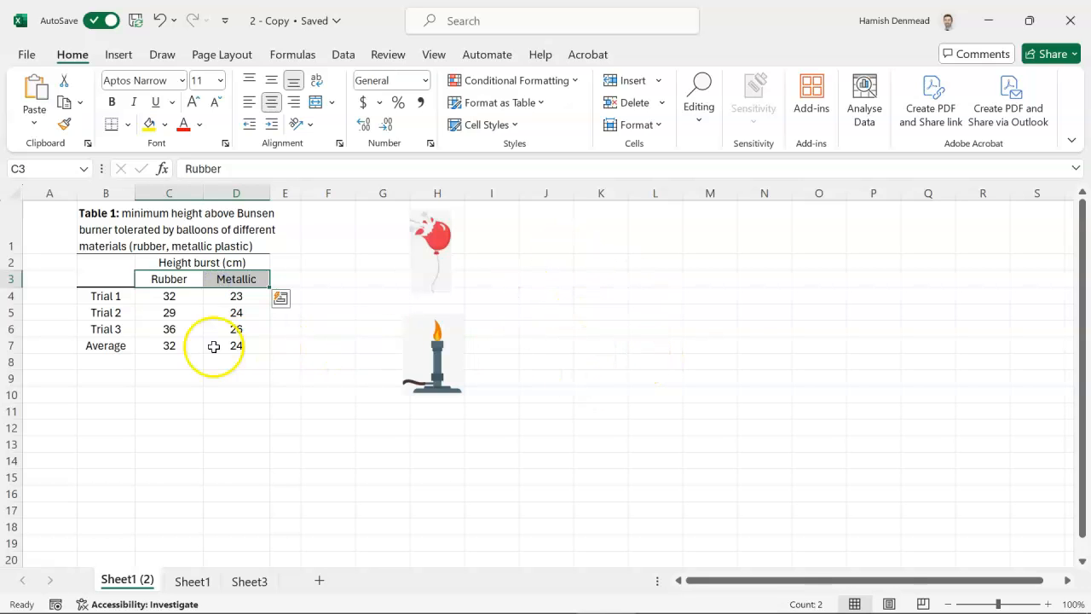
pyautogui.keyDown('ctrl'); pyautogui.moveTo(171, 348); pyautogui.dragTo(231, 348); pyautogui.keyUp('ctrl')
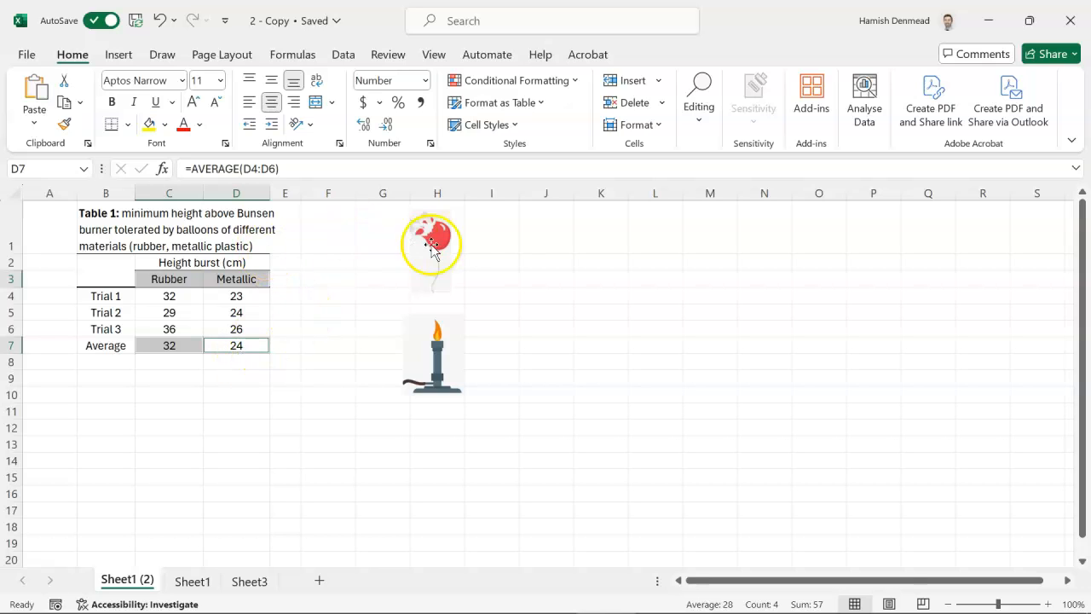
# Reselect headings C3:D3 plus averages C7:D7 and bring up the Insert chart options
pyautogui.click(328, 312)
pyautogui.moveTo(169, 278); pyautogui.dragTo(210, 278)
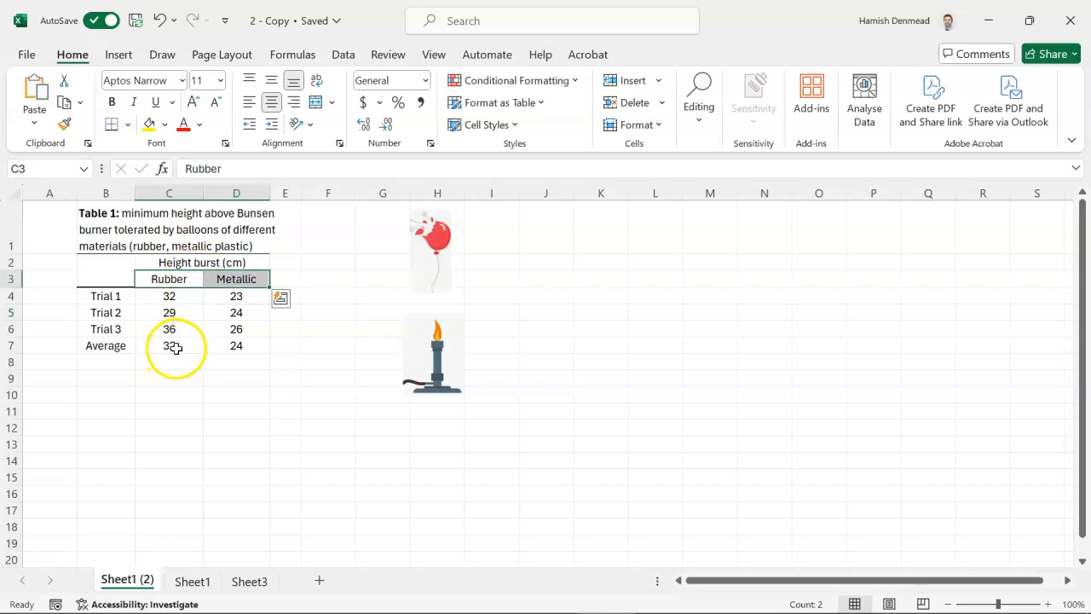
pyautogui.moveTo(172, 346); pyautogui.dragTo(210, 344)
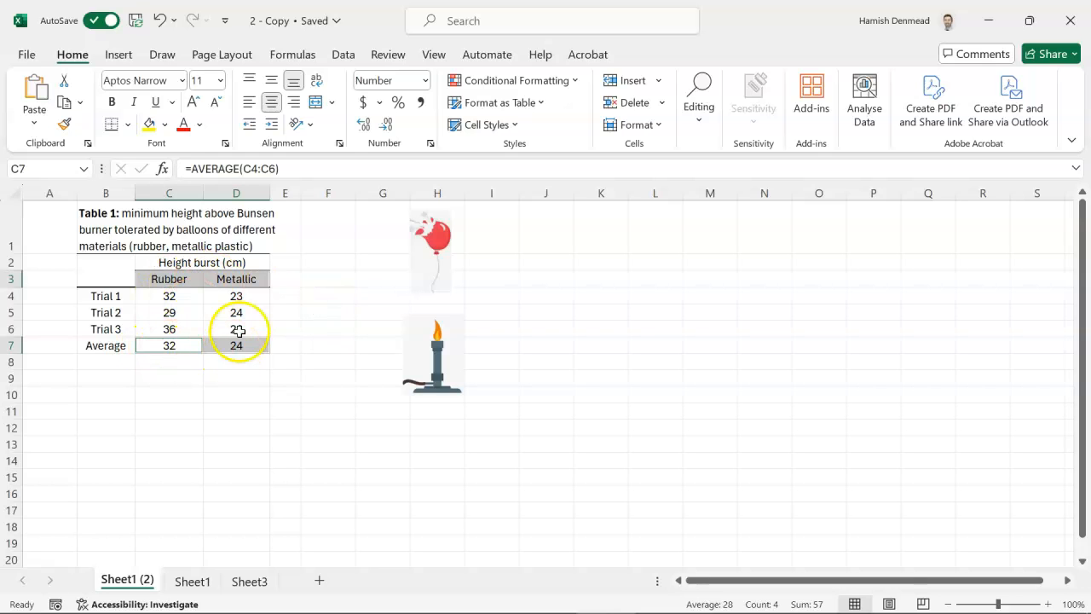
pyautogui.click(119, 55)
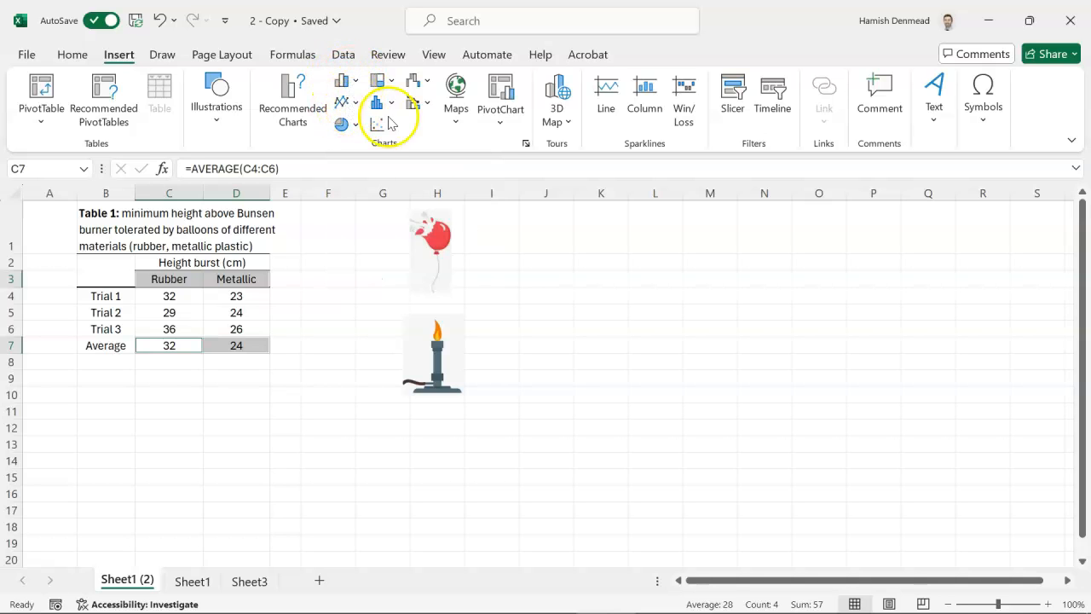
# Insert a 2D clustered column chart of the averages and place it right of the pictures
pyautogui.click(347, 81)
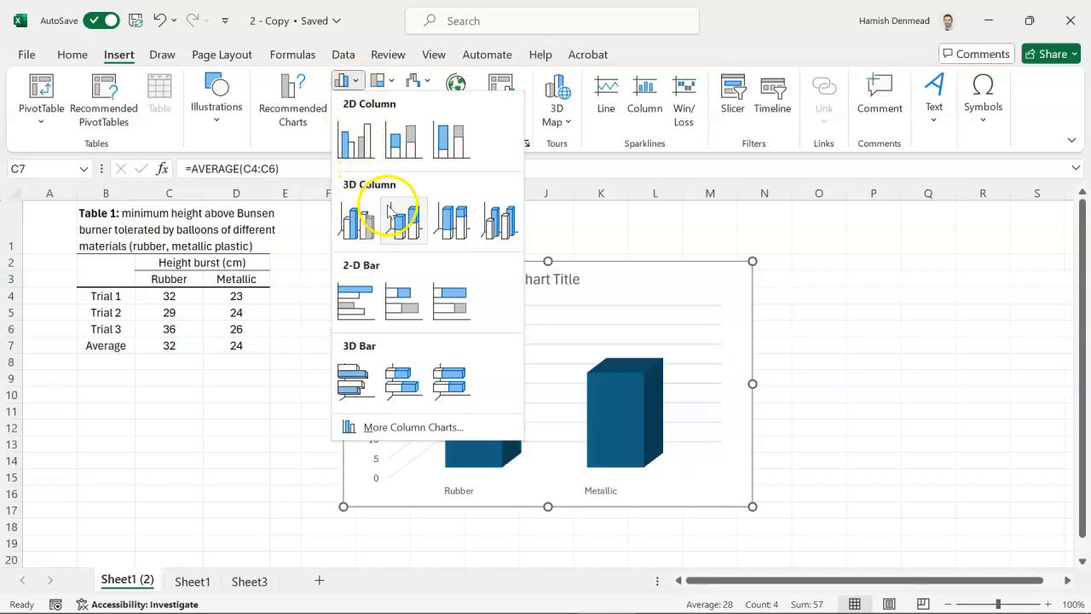
pyautogui.click(364, 149)
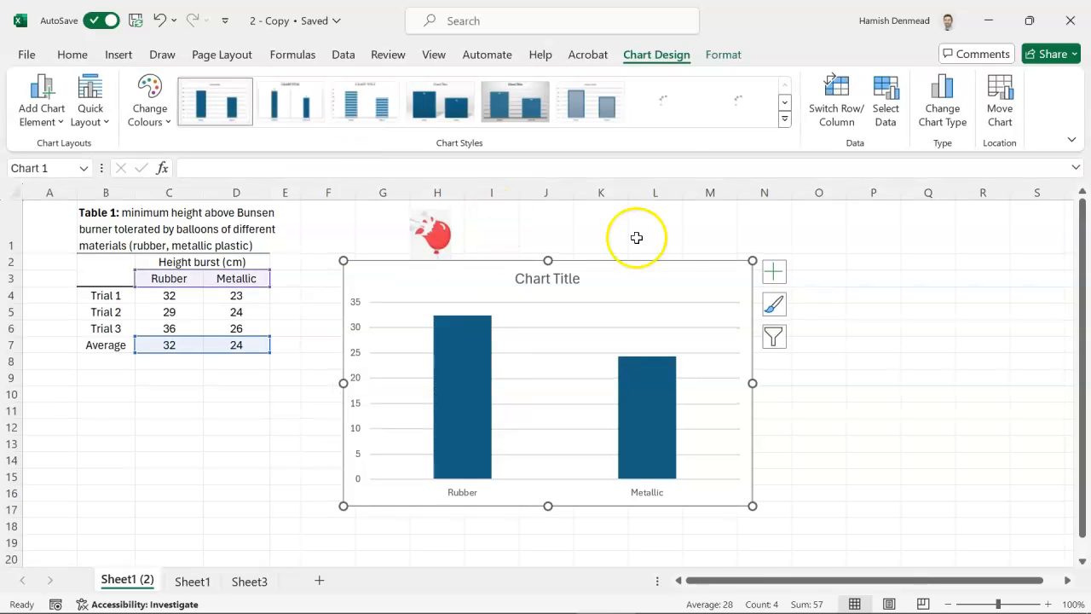
pyautogui.moveTo(735, 269)
pyautogui.mouseDown()
pyautogui.moveTo(761, 285)
pyautogui.moveTo(891, 248)
pyautogui.mouseUp()
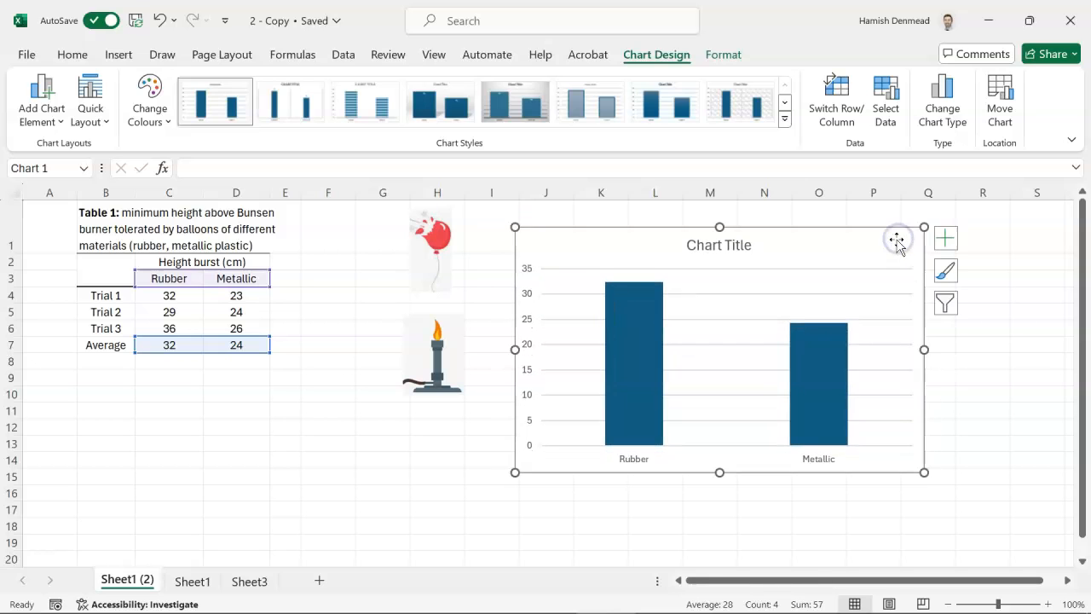
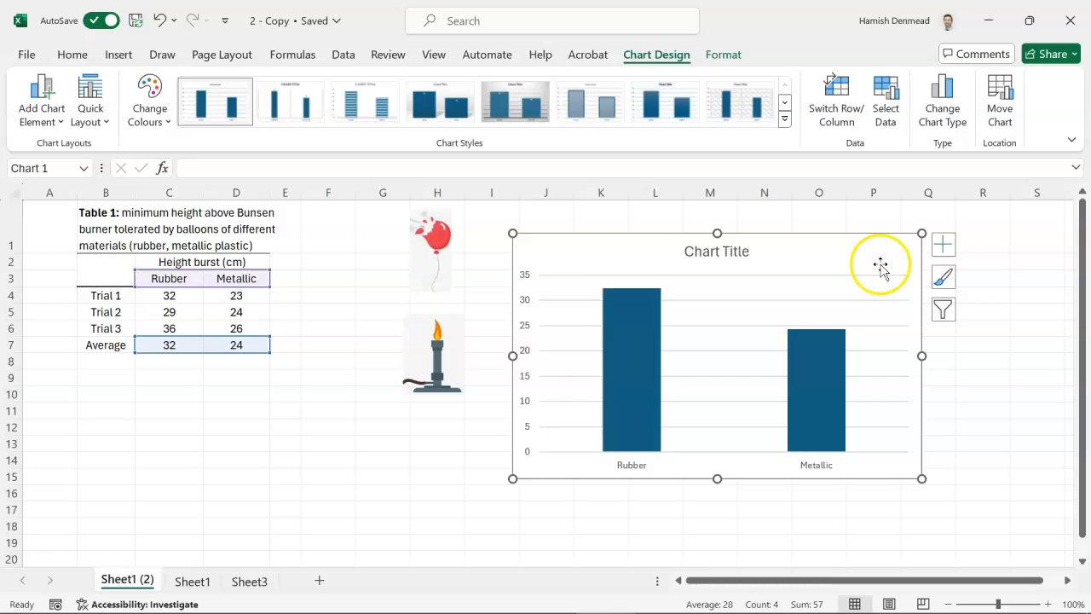
# Nudge the chart a little down and right, then target its horizontal gridlines
pyautogui.moveTo(882, 256)
pyautogui.mouseDown()
pyautogui.moveTo(886, 280)
pyautogui.moveTo(873, 265)
pyautogui.moveTo(897, 254)
pyautogui.moveTo(885, 254)
pyautogui.mouseUp()
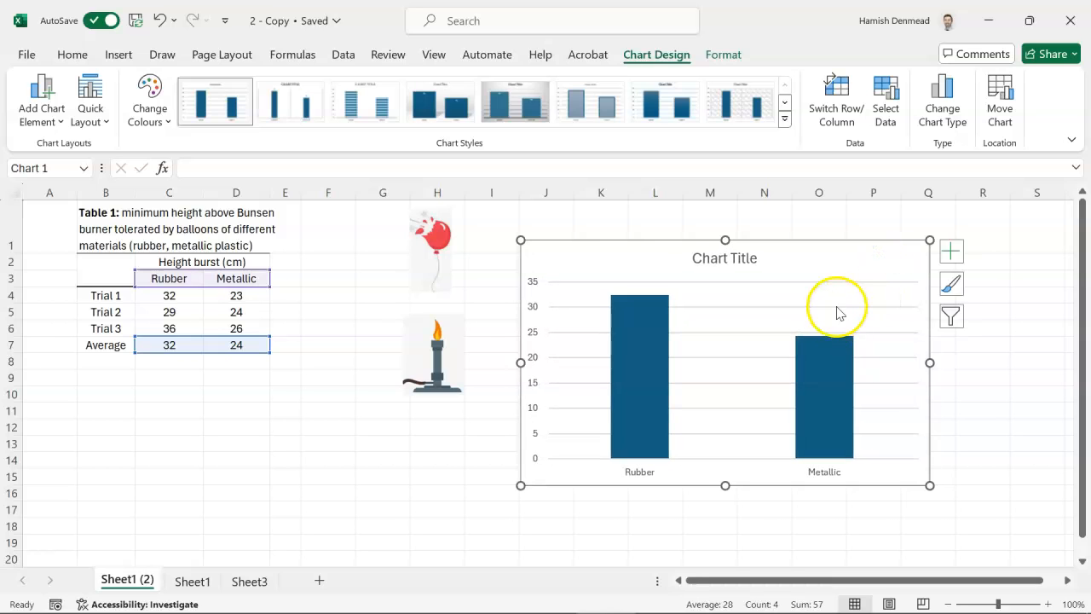
pyautogui.click(838, 311)
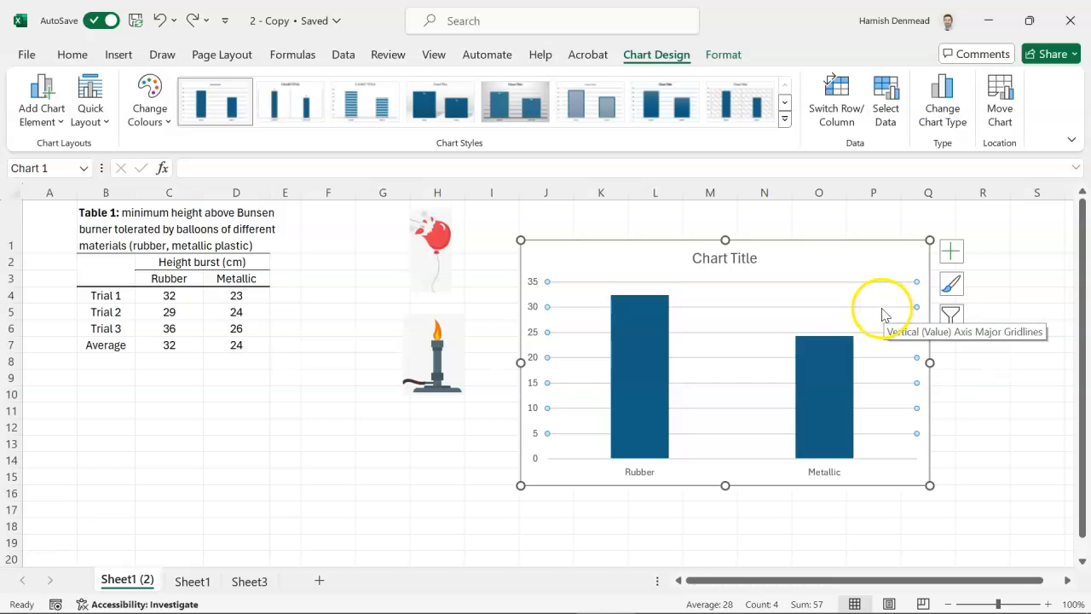
# Delete the horizontal gridlines and the placeholder 'Chart Title' from the chart
pyautogui.press('Delete')
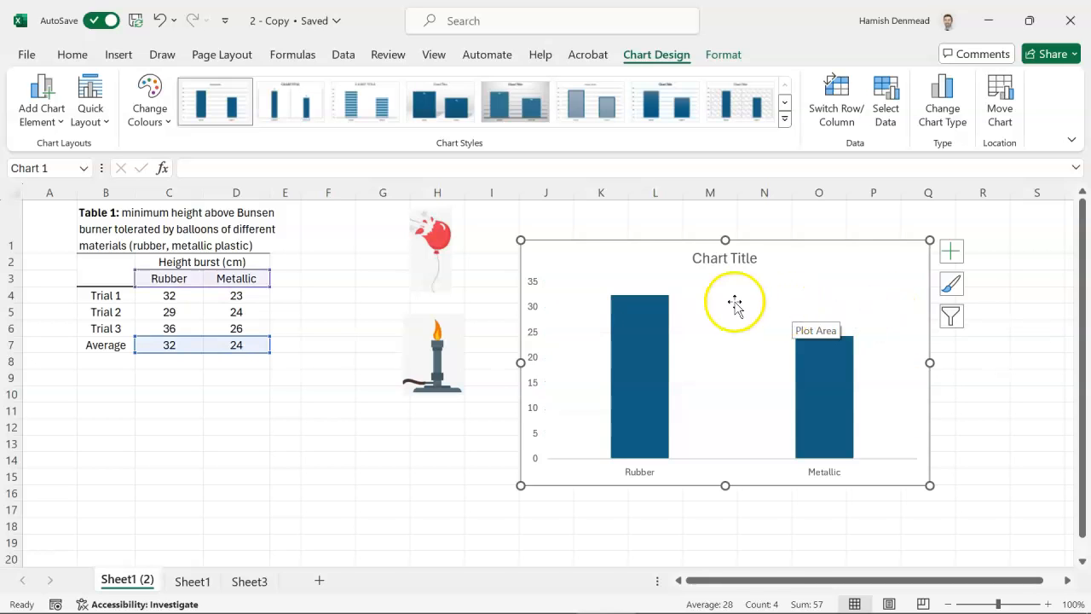
pyautogui.click(748, 260)
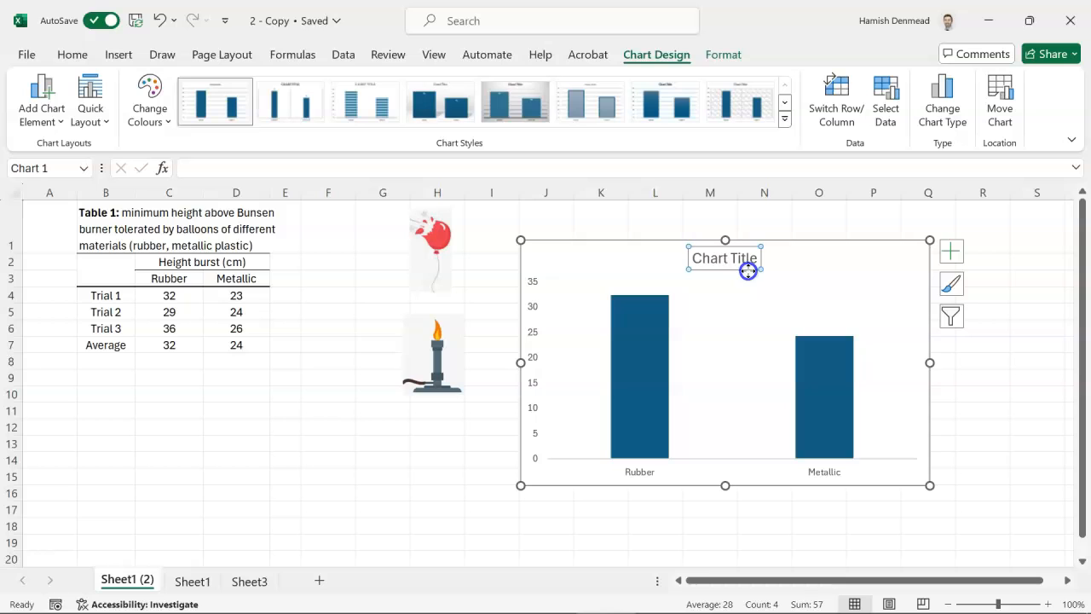
pyautogui.press('Delete')
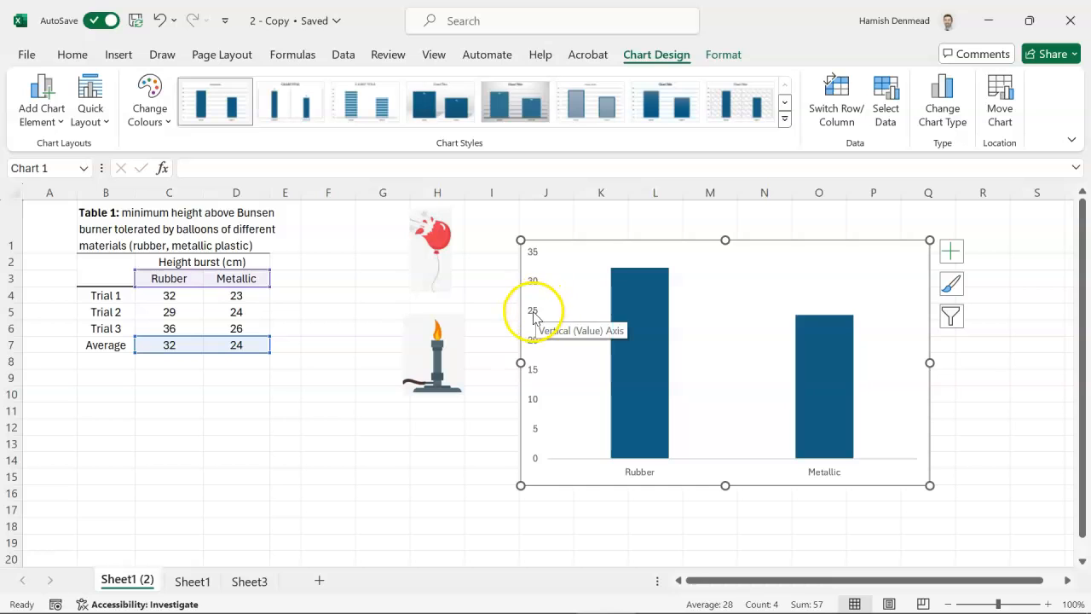
# Bring up Format Axis for the vertical value axis and show its Fill & Line settings
pyautogui.rightClick(534, 315)
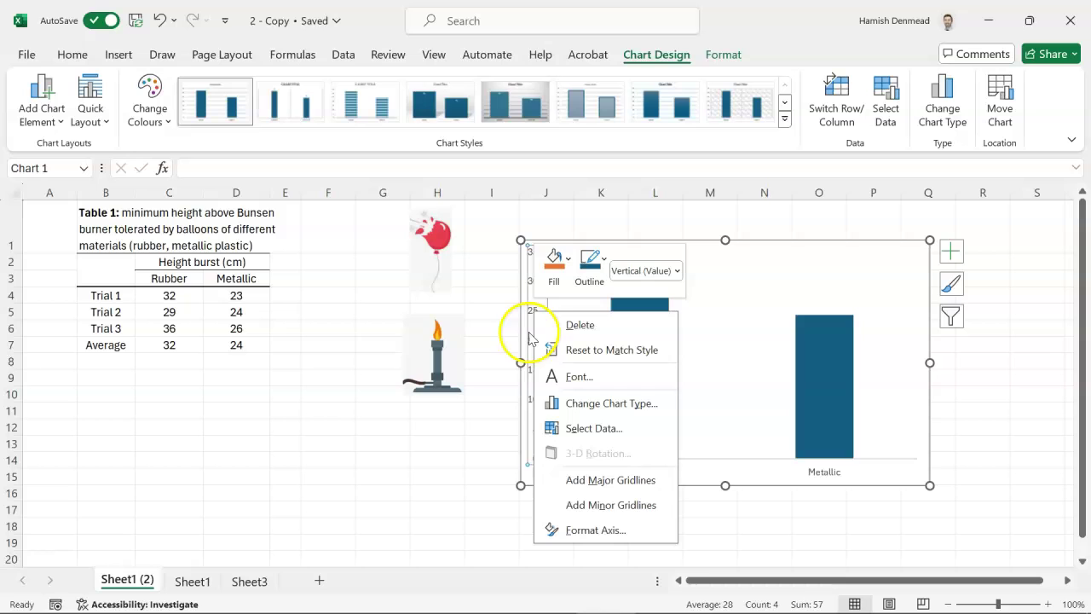
pyautogui.click(595, 529)
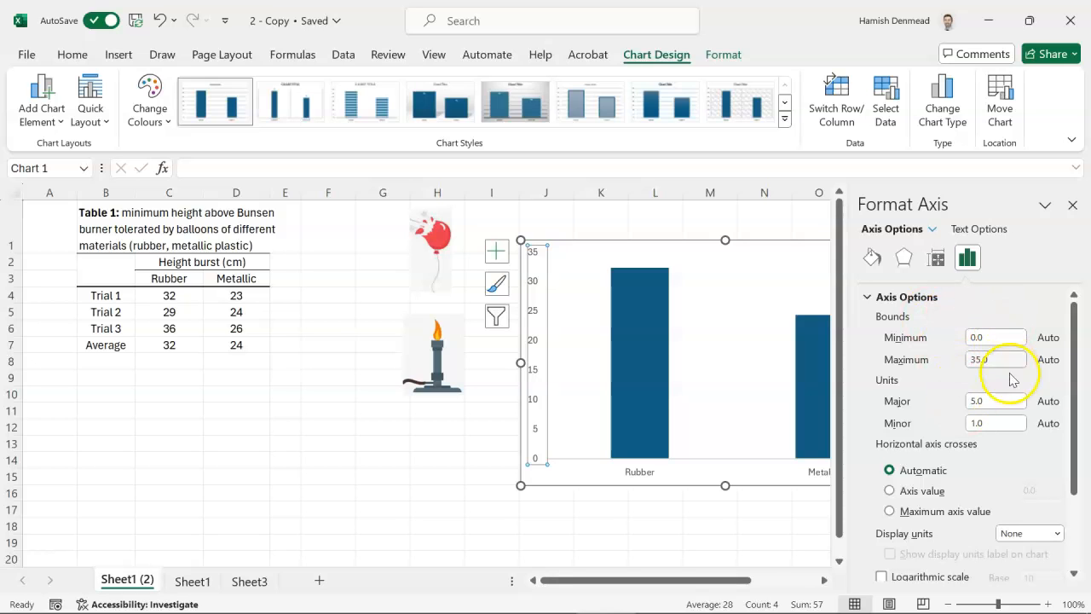
pyautogui.click(871, 259)
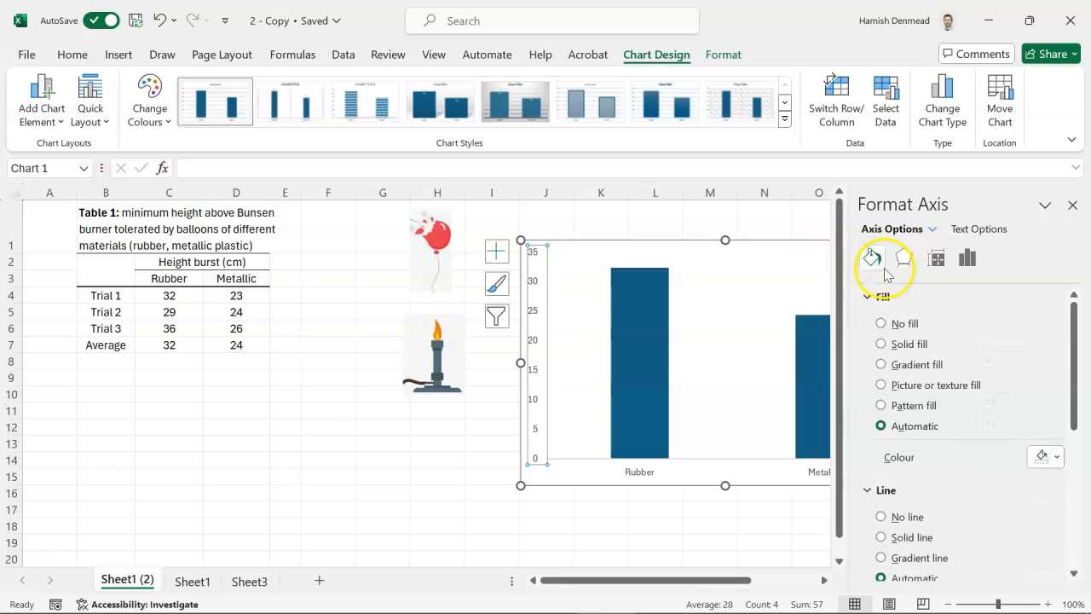
pyautogui.moveTo(1073, 341); pyautogui.dragTo(1072, 393)
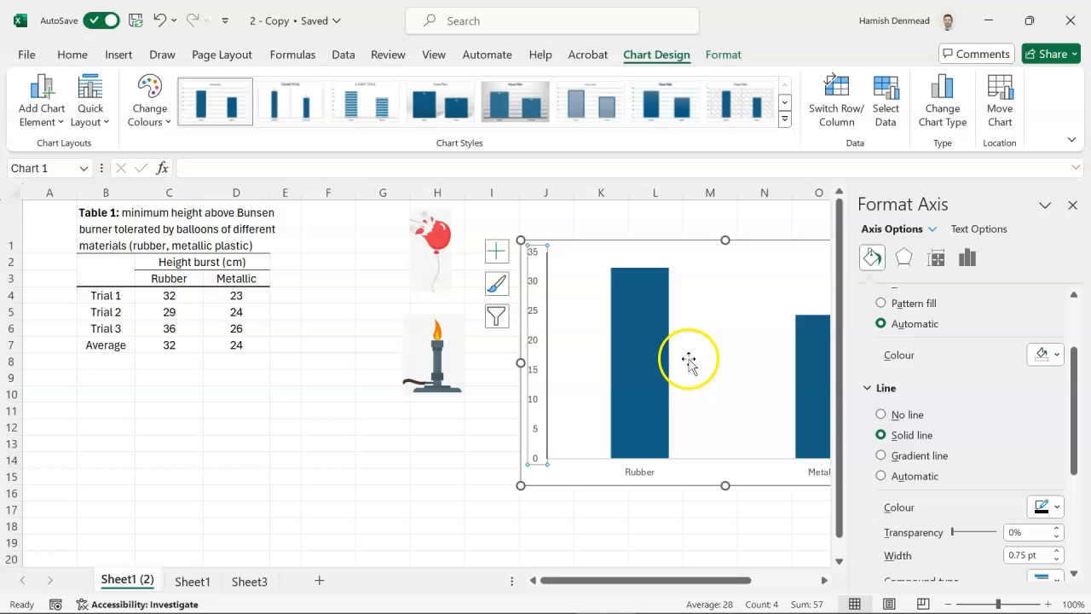
pyautogui.moveTo(1072, 392)
pyautogui.mouseDown()
pyautogui.moveTo(1076, 499)
pyautogui.moveTo(1083, 328)
pyautogui.mouseUp()
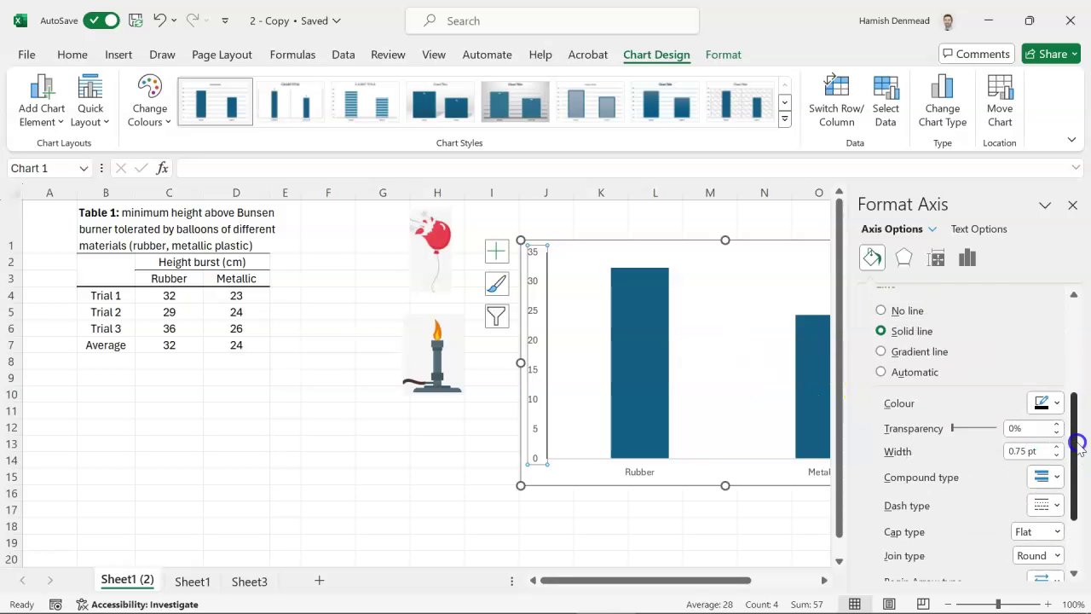
# Set the vertical axis major tick marks to Outside and minor tick marks to None
pyautogui.click(968, 258)
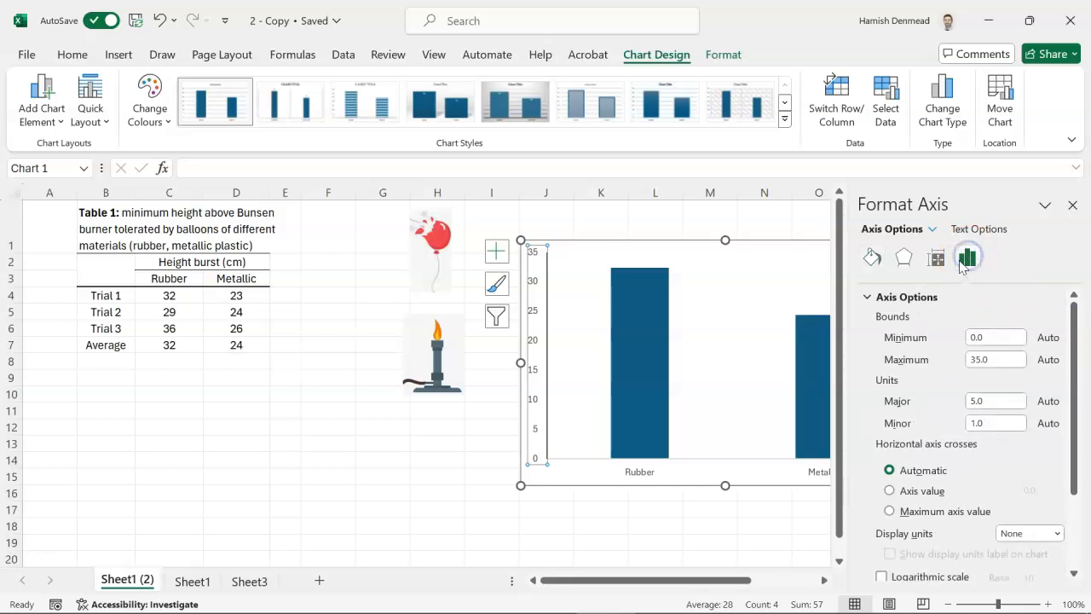
pyautogui.moveTo(1076, 328); pyautogui.dragTo(1081, 431)
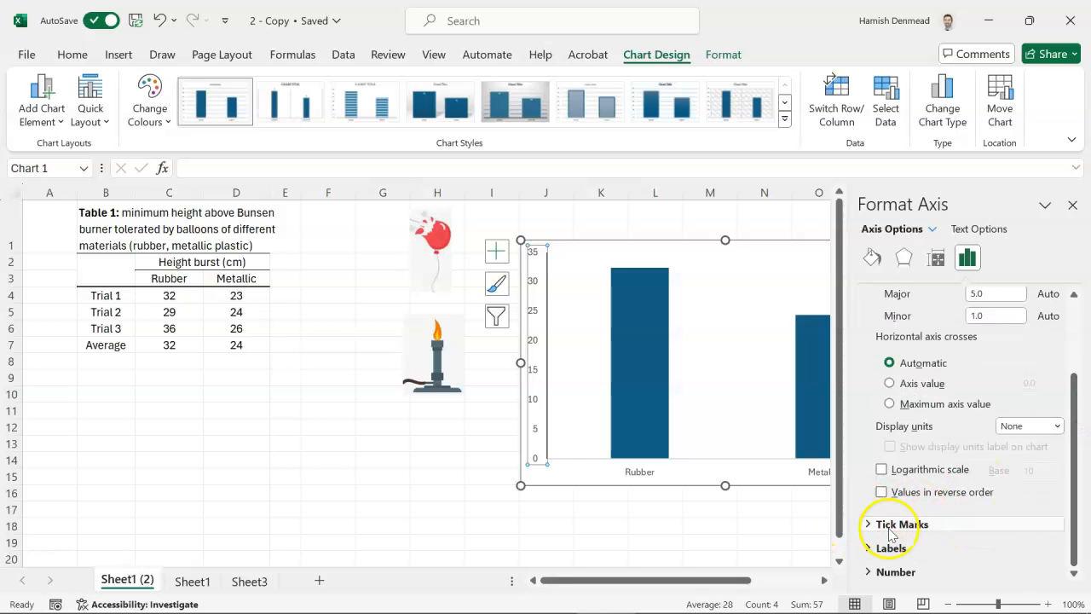
pyautogui.click(870, 524)
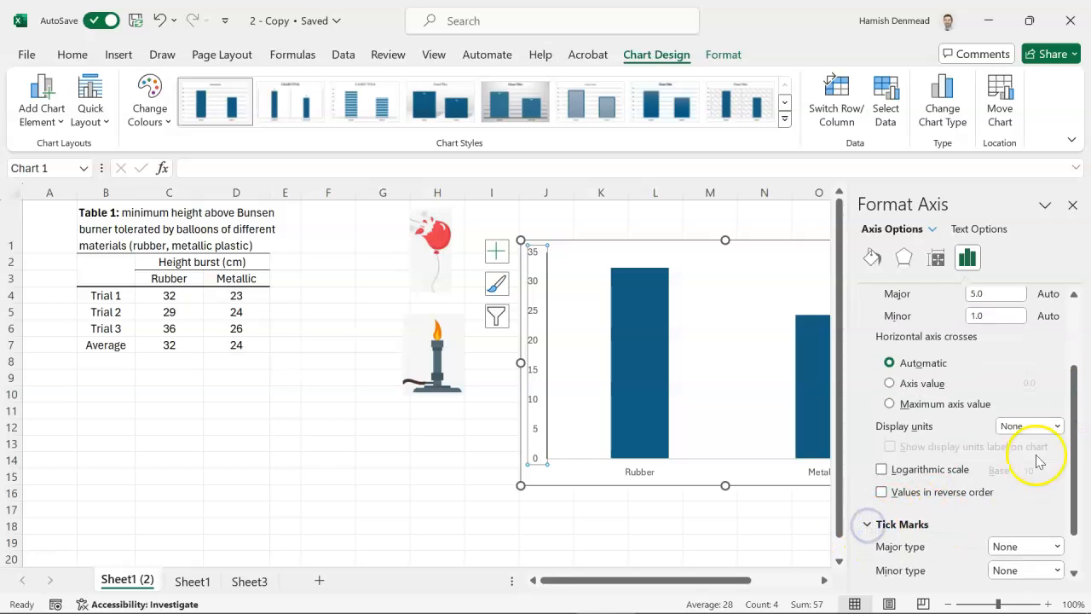
pyautogui.moveTo(1076, 452); pyautogui.dragTo(1081, 496)
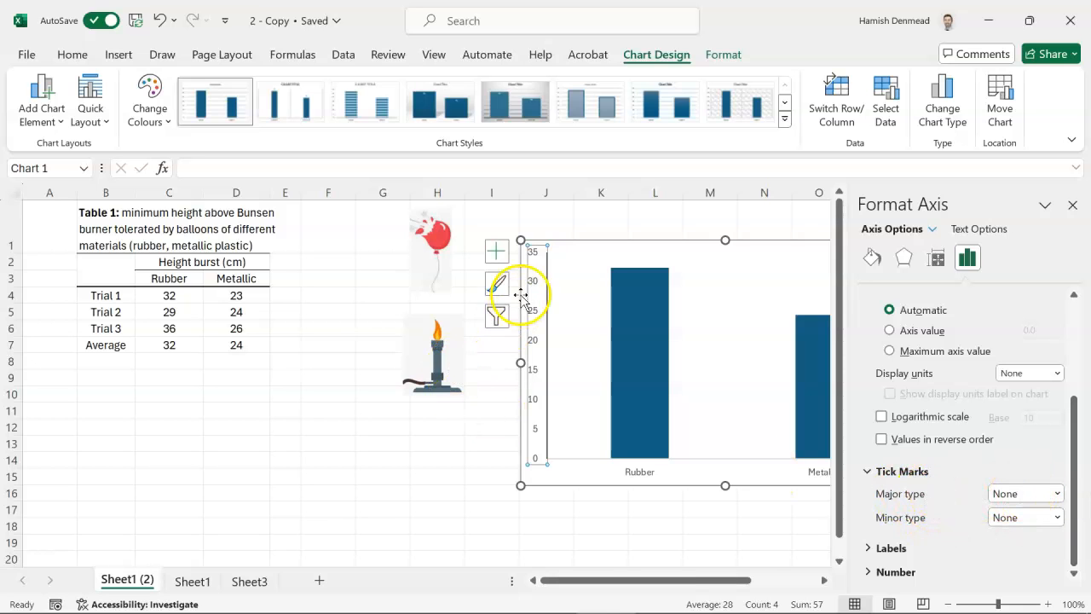
pyautogui.click(1057, 494)
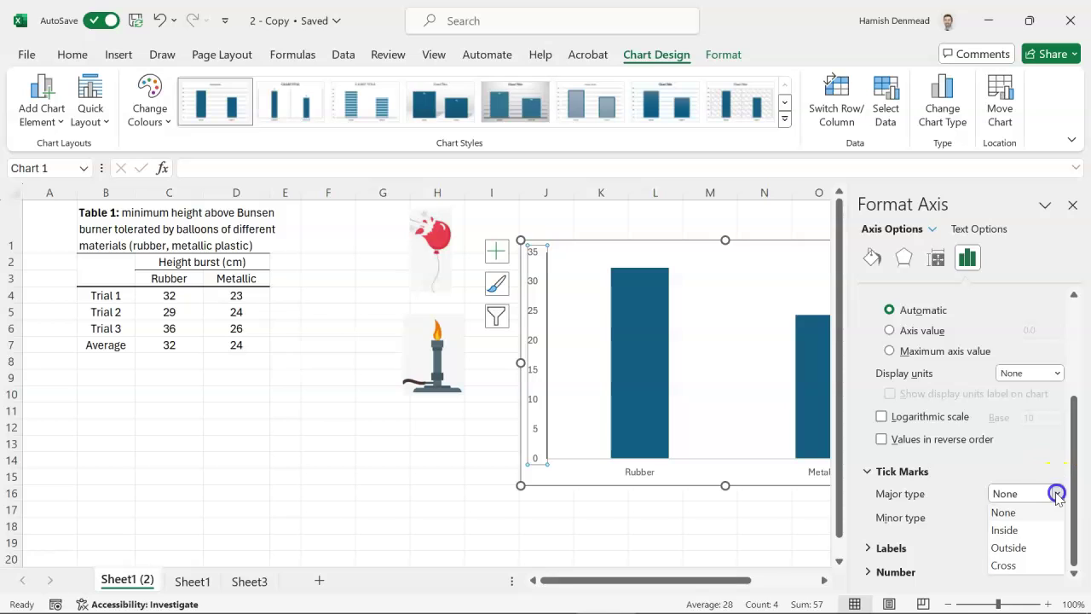
pyautogui.click(1009, 548)
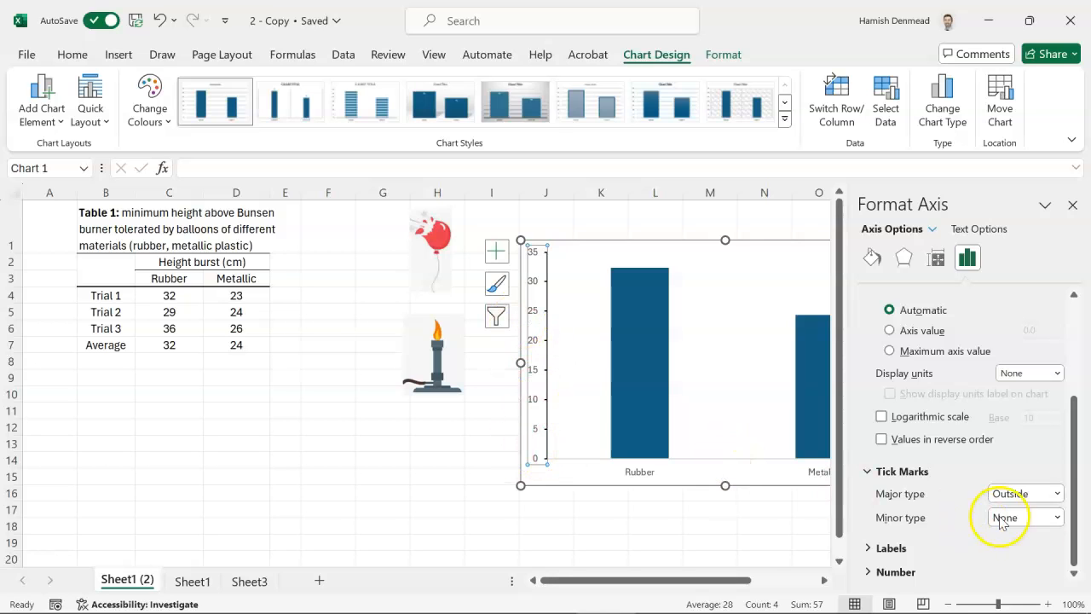
pyautogui.click(1057, 518)
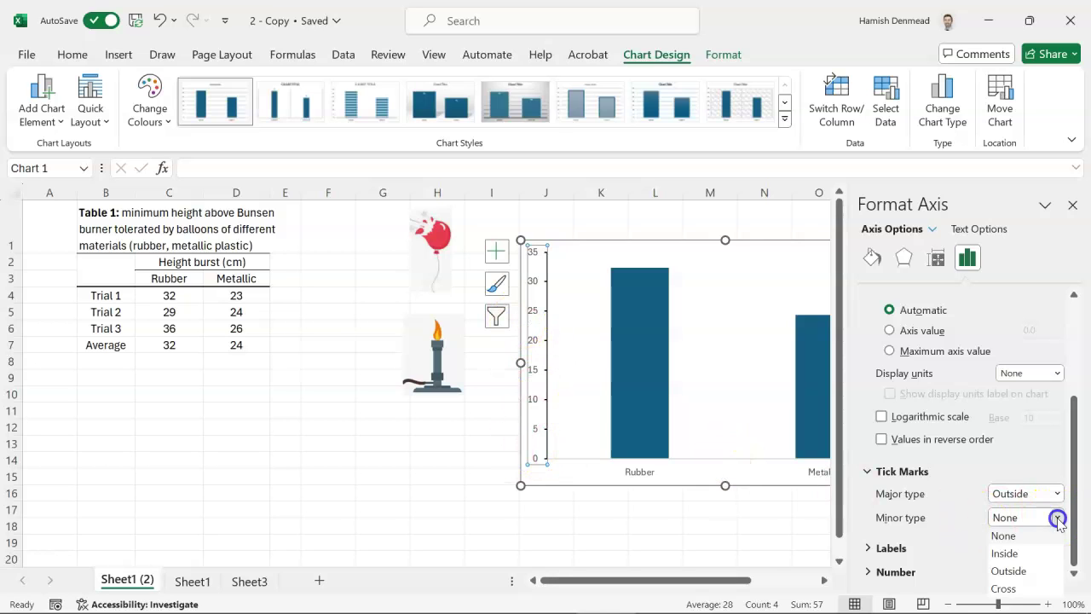
pyautogui.click(1009, 571)
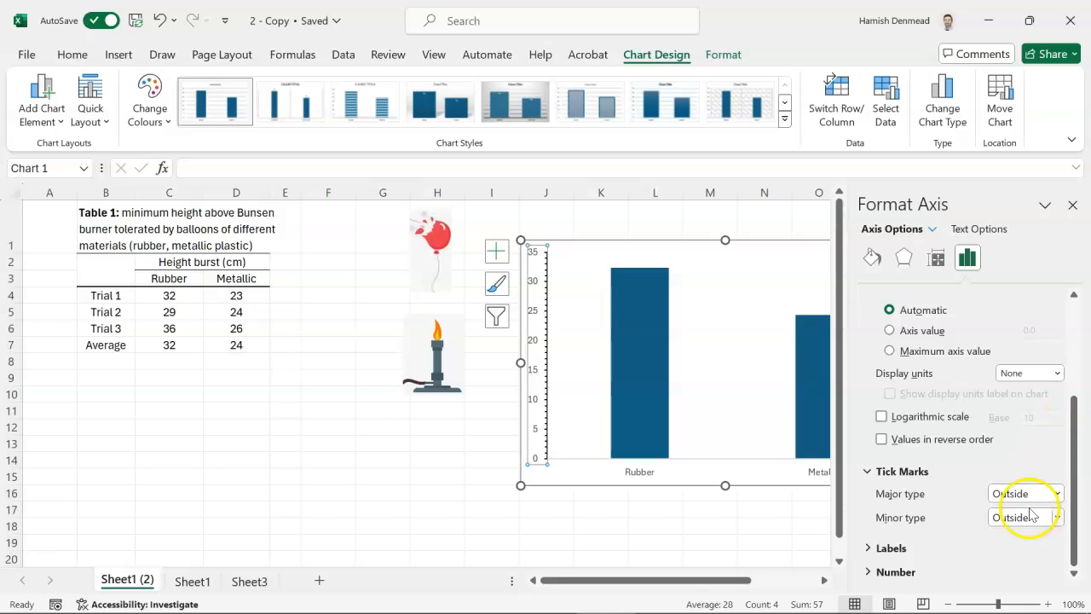
pyautogui.click(1057, 519)
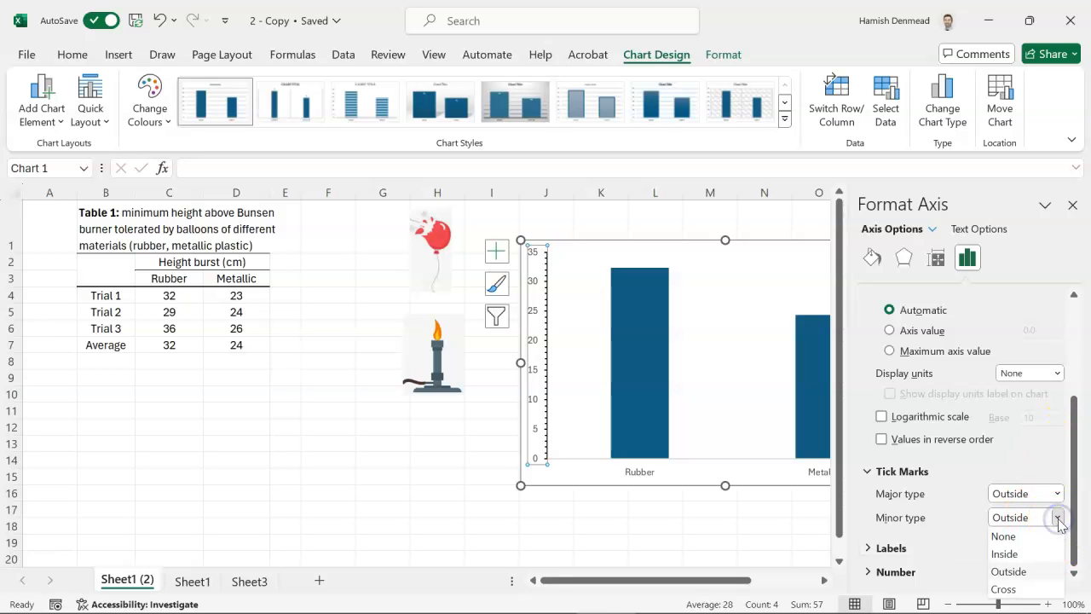
pyautogui.click(1013, 537)
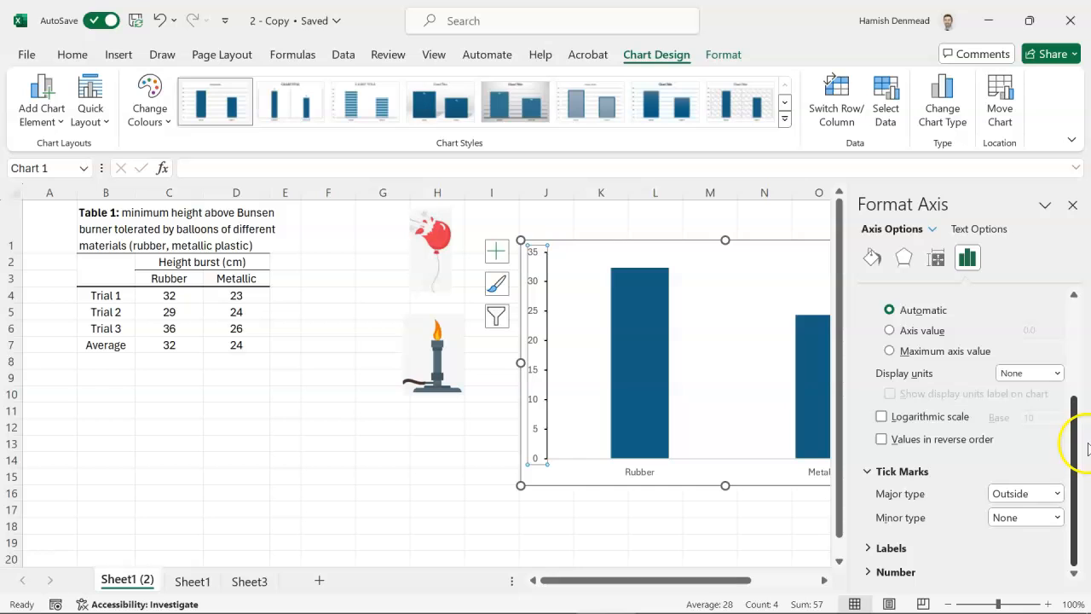
pyautogui.moveTo(1076, 467); pyautogui.dragTo(1076, 375)
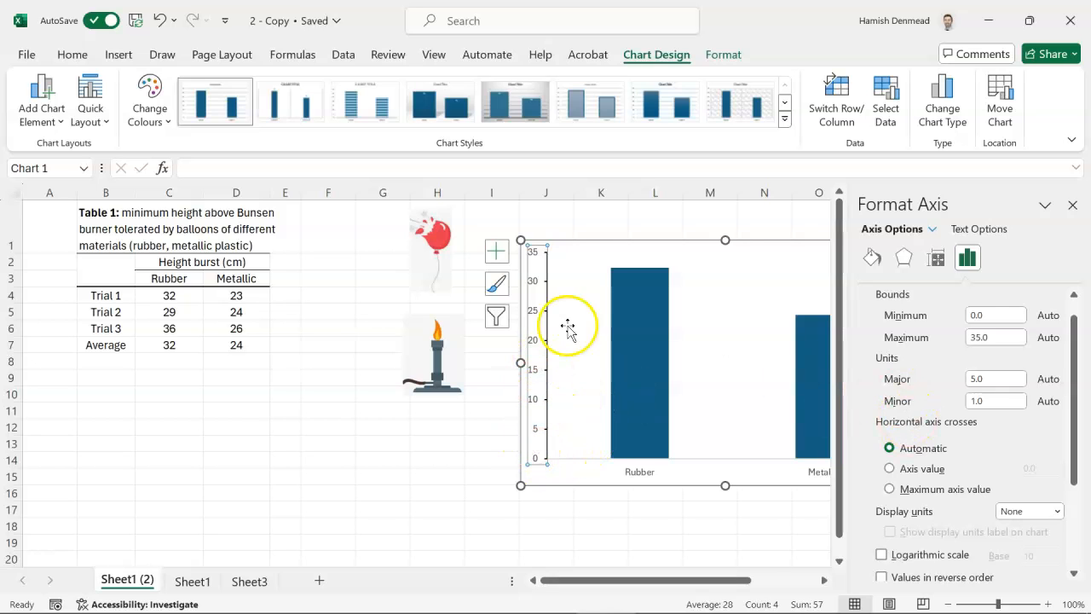
pyautogui.moveTo(661, 581); pyautogui.dragTo(692, 586)
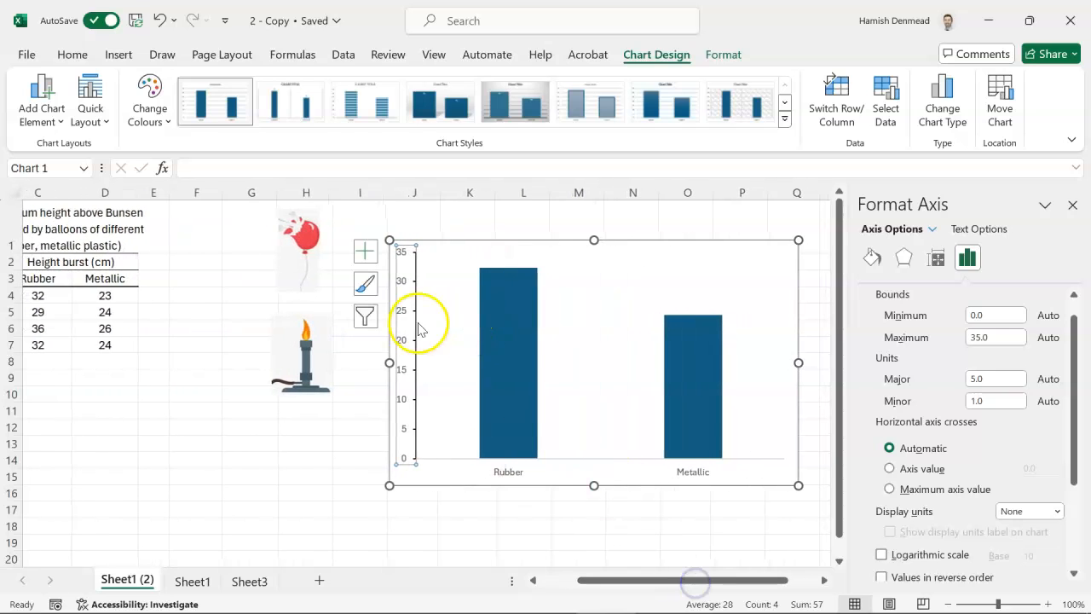
# Close the Format Axis pane and deselect the chart
pyautogui.click(1073, 206)
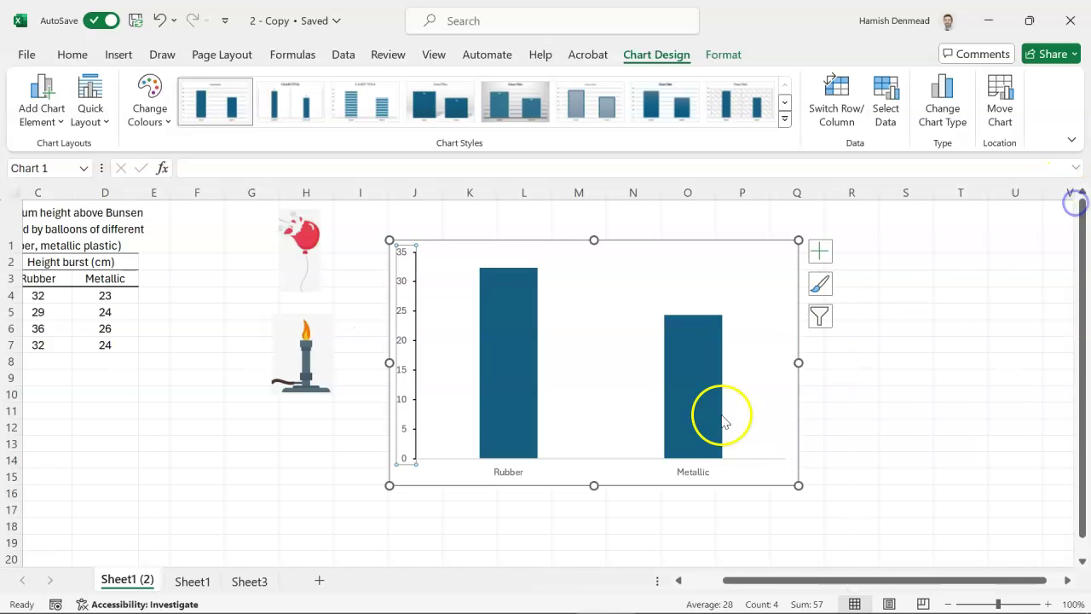
pyautogui.click(507, 474)
pyautogui.click(580, 426)
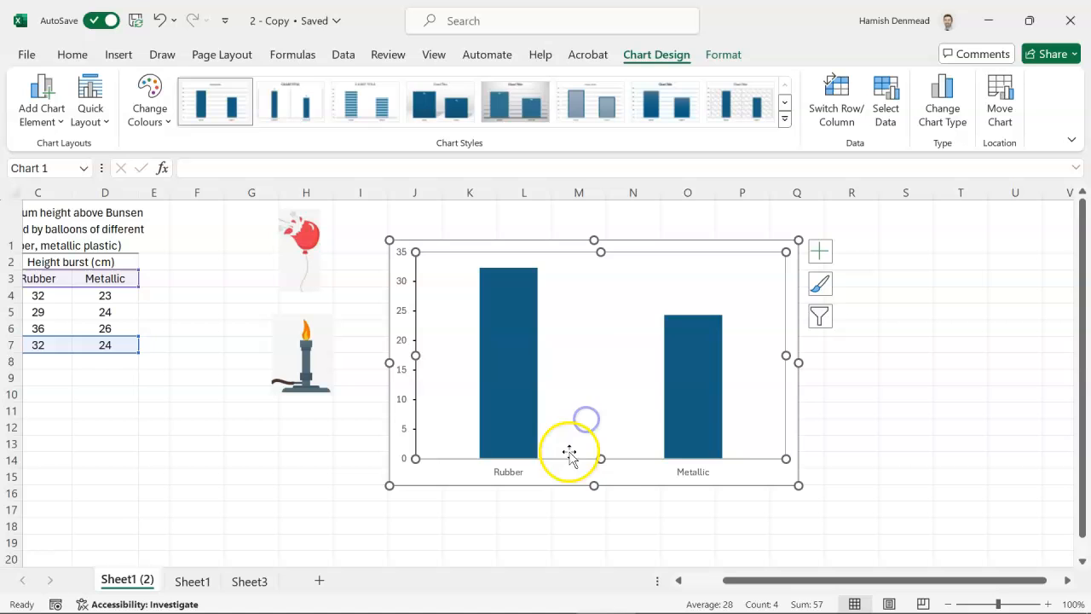
pyautogui.click(855, 426)
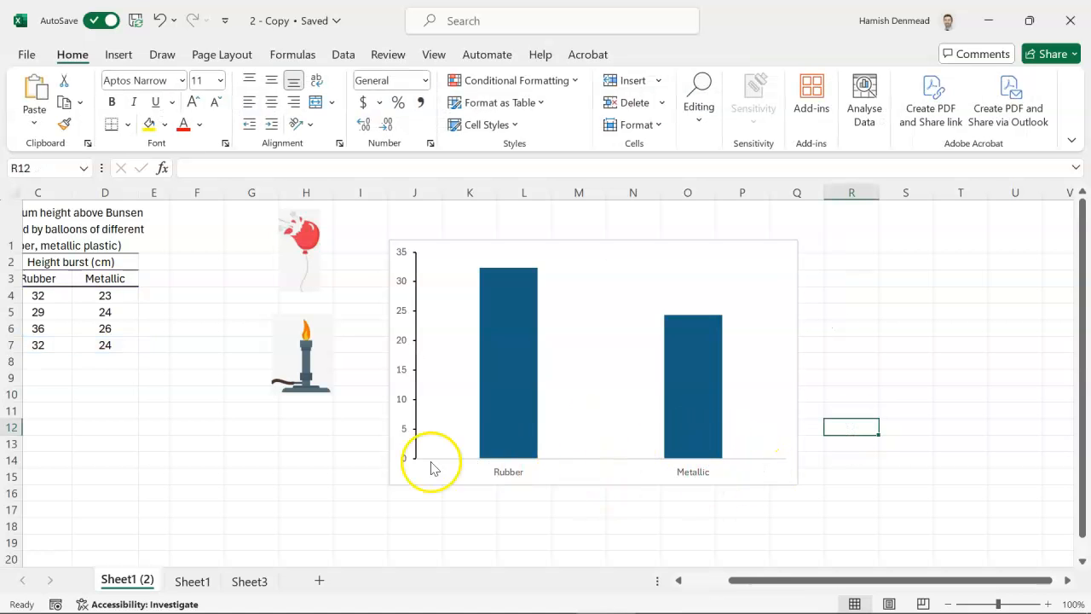
# Give the horizontal category axis a solid black line via Format Axis, then deselect the chart
pyautogui.click(606, 460)
pyautogui.rightClick(508, 472)
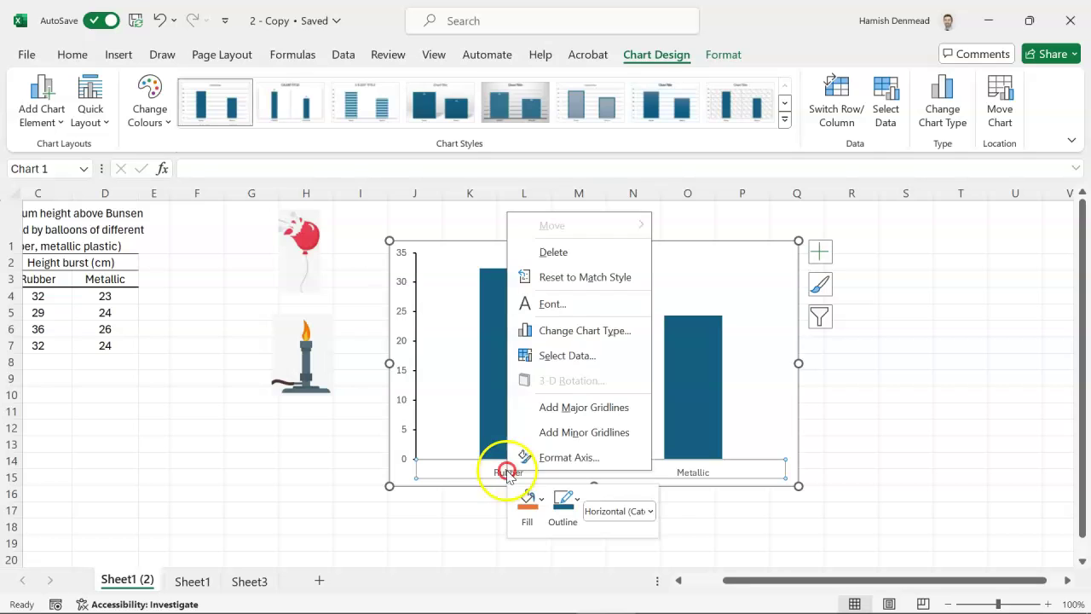
pyautogui.click(570, 458)
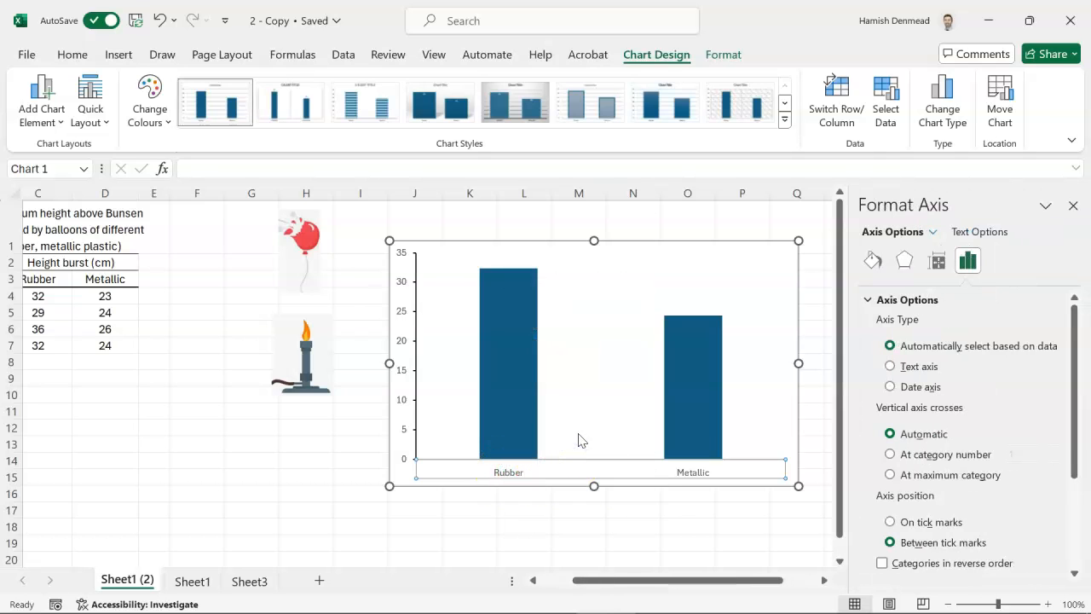
pyautogui.click(873, 262)
pyautogui.moveTo(1075, 357); pyautogui.dragTo(1074, 435)
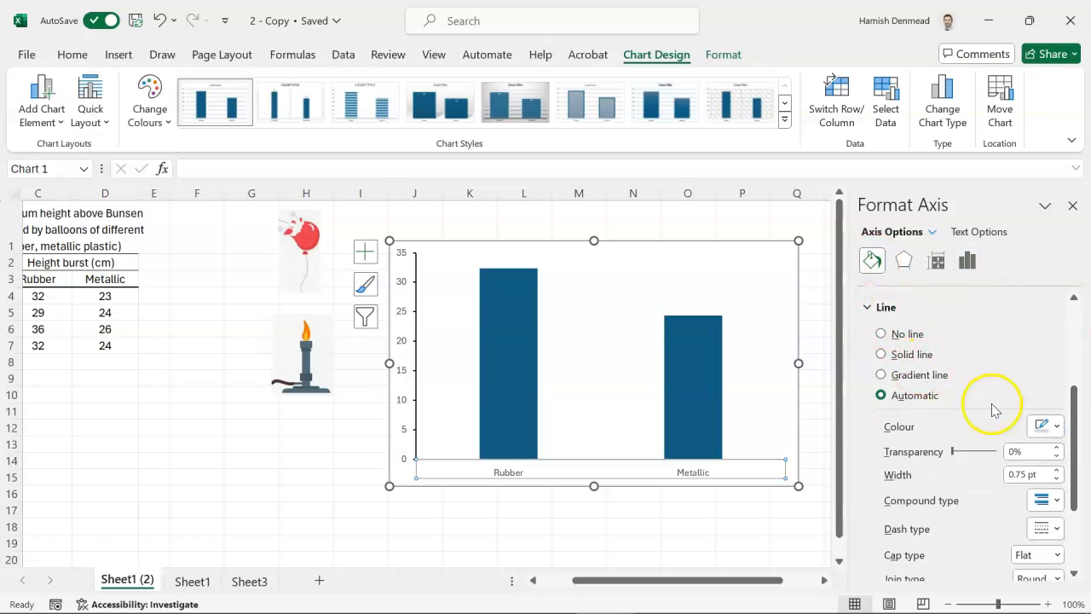
pyautogui.click(1056, 428)
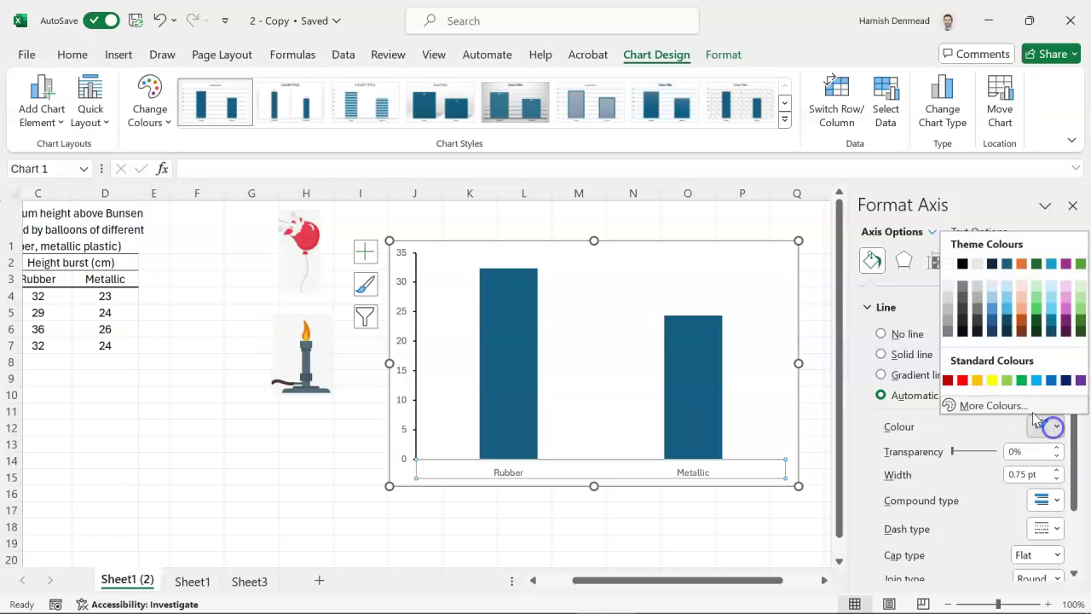
pyautogui.click(960, 261)
pyautogui.click(1073, 206)
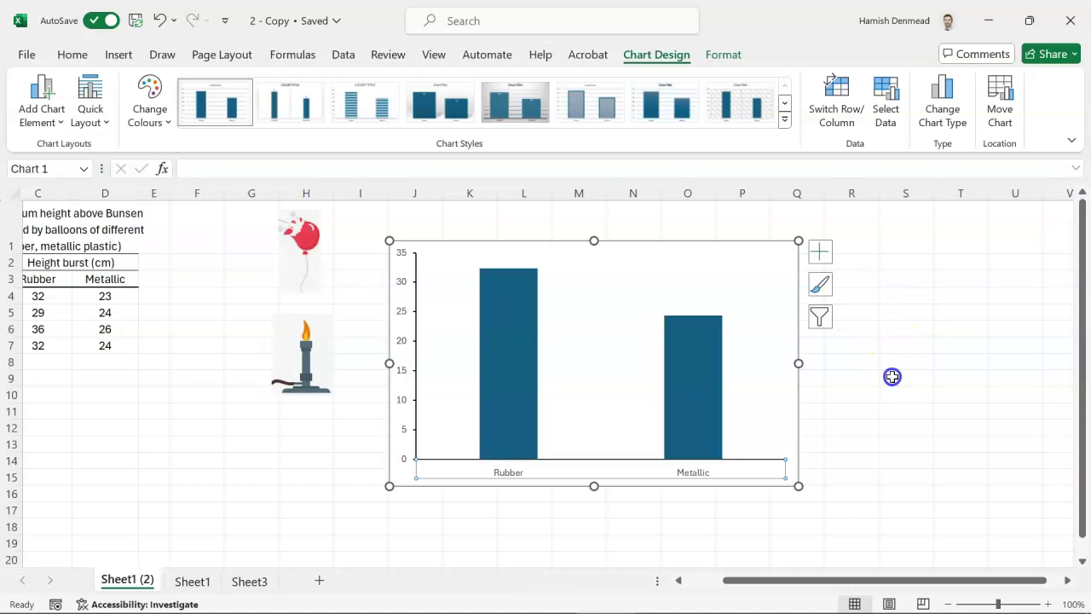
pyautogui.click(893, 377)
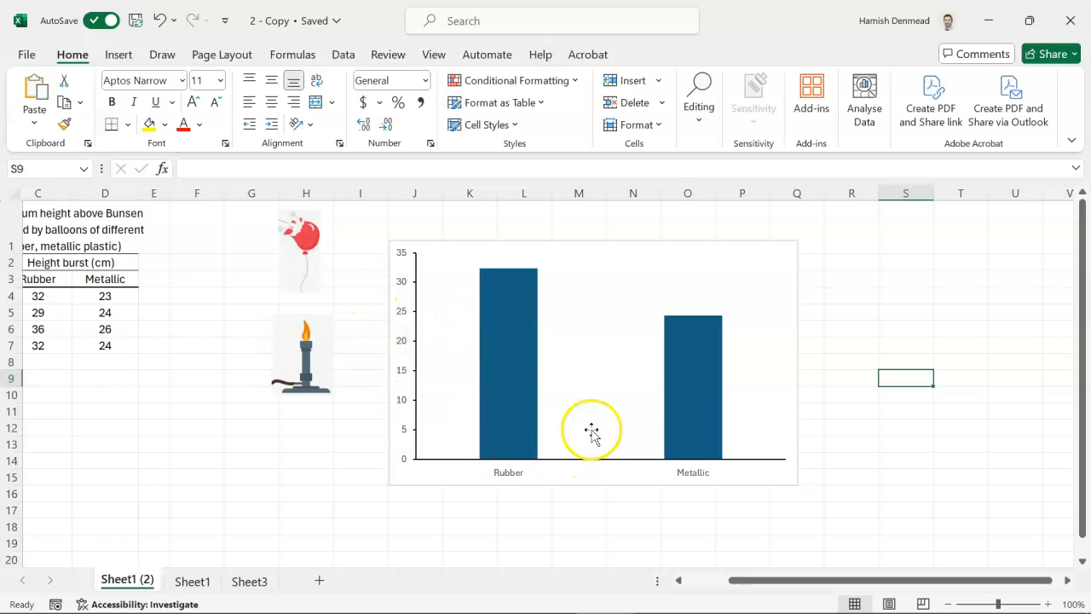
# Add Primary Horizontal and Primary Vertical axis title placeholders from Chart Elements
pyautogui.click(776, 260)
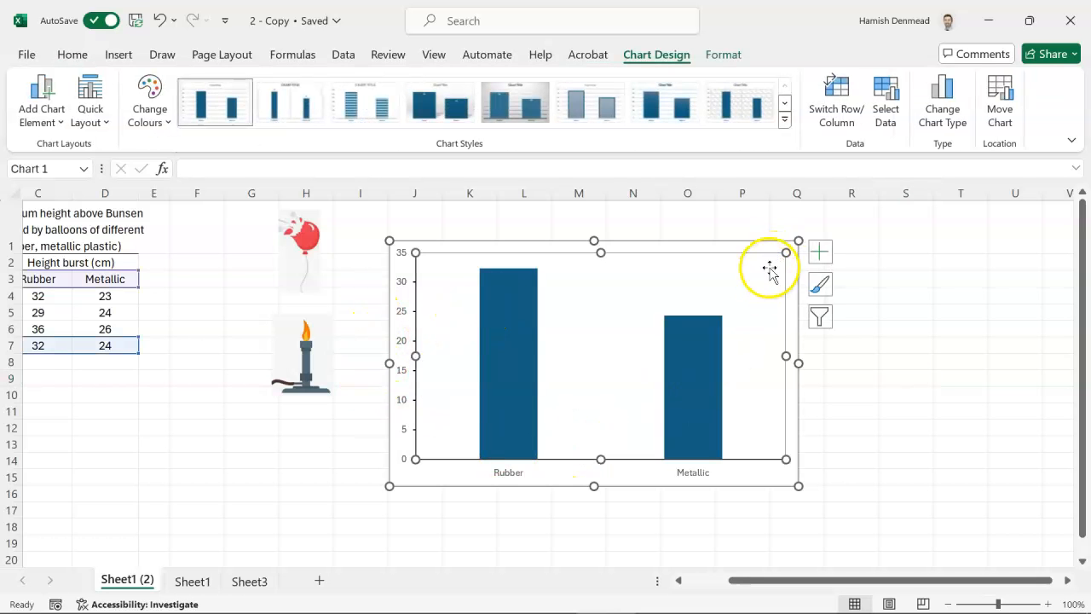
pyautogui.click(822, 254)
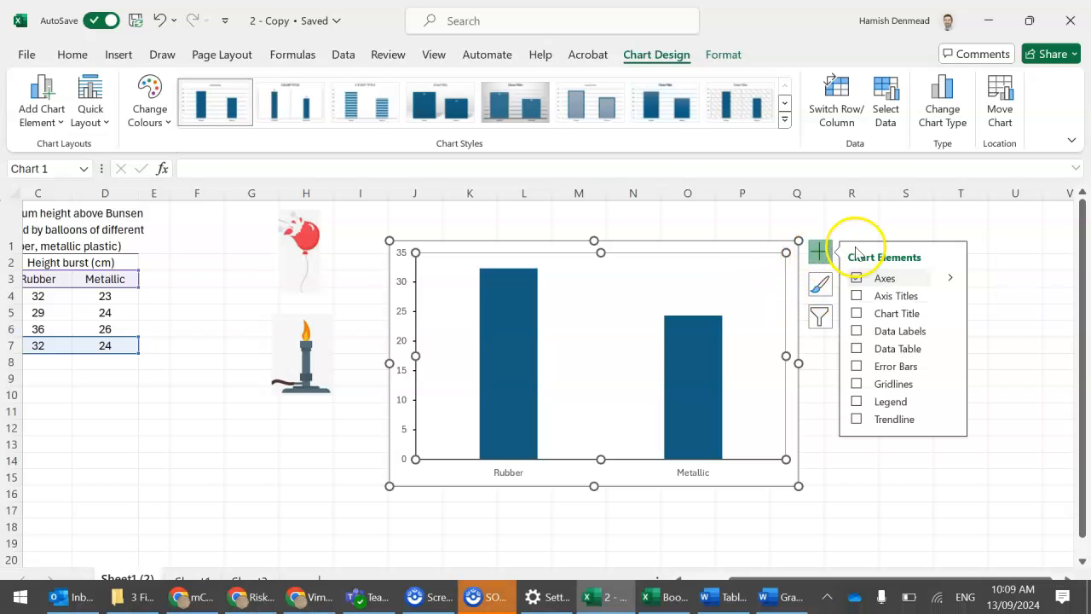
pyautogui.moveTo(895, 296)
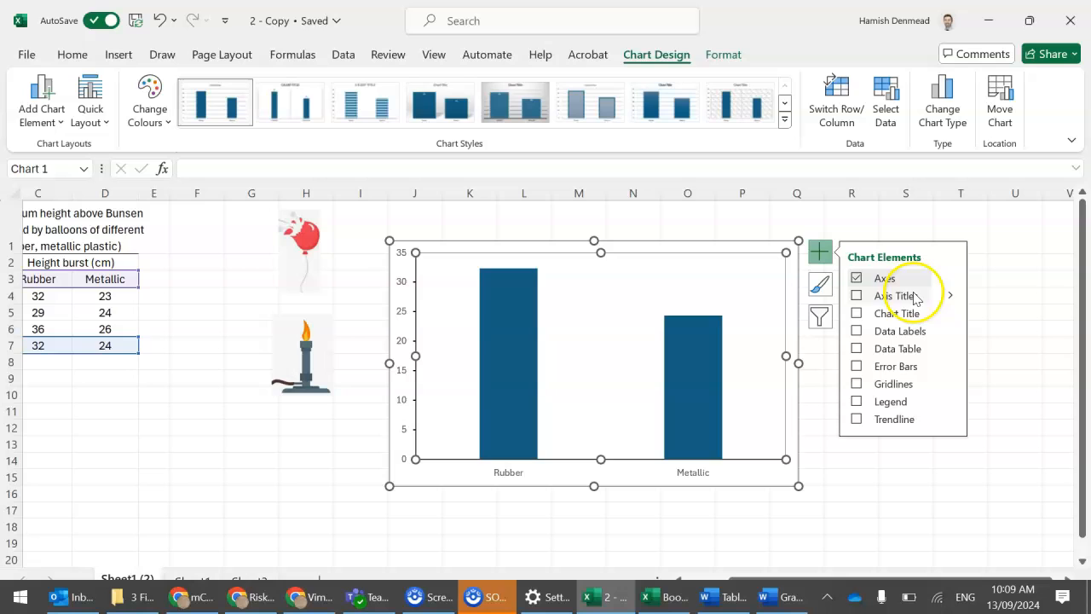
pyautogui.click(951, 296)
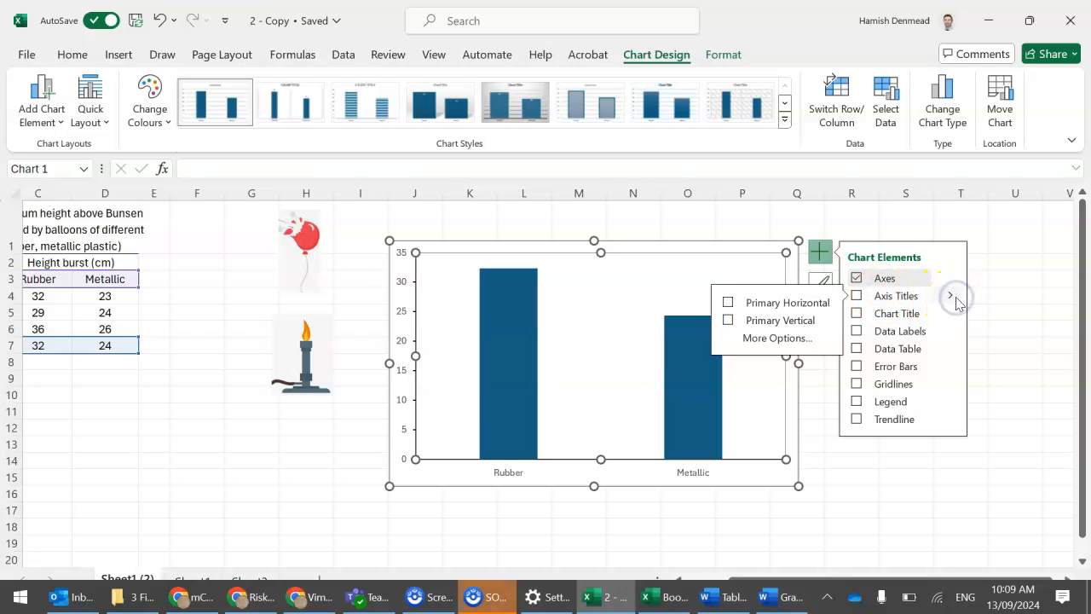
pyautogui.click(729, 302)
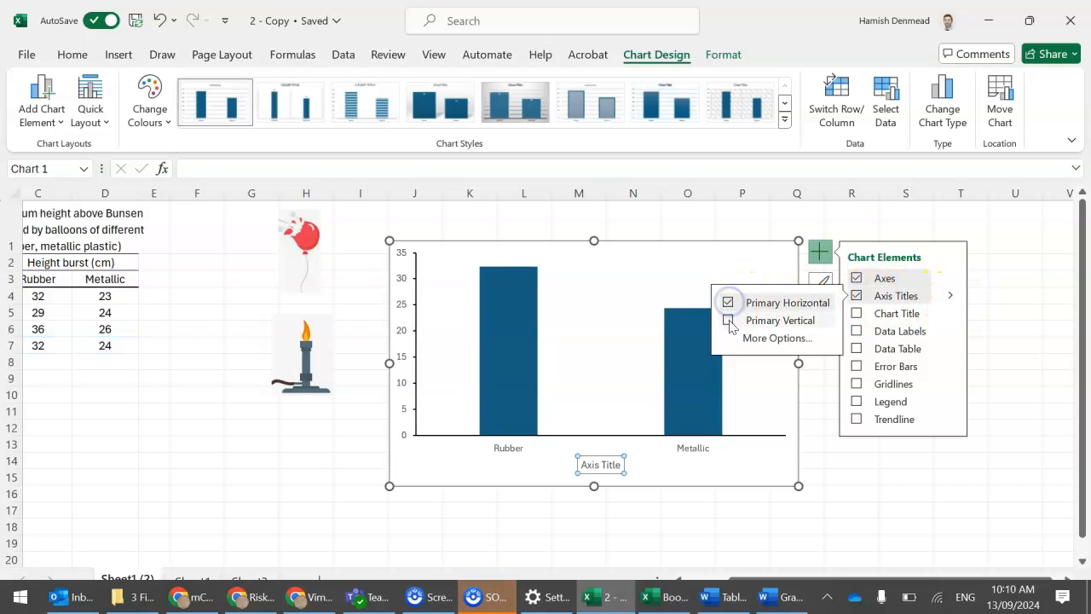
pyautogui.click(729, 321)
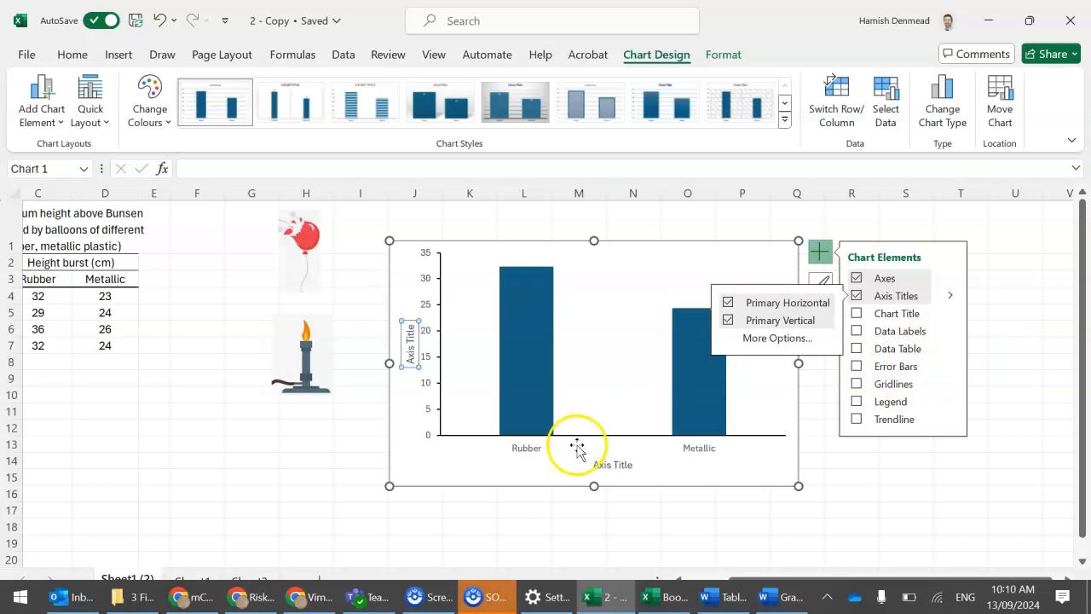
pyautogui.click(431, 517)
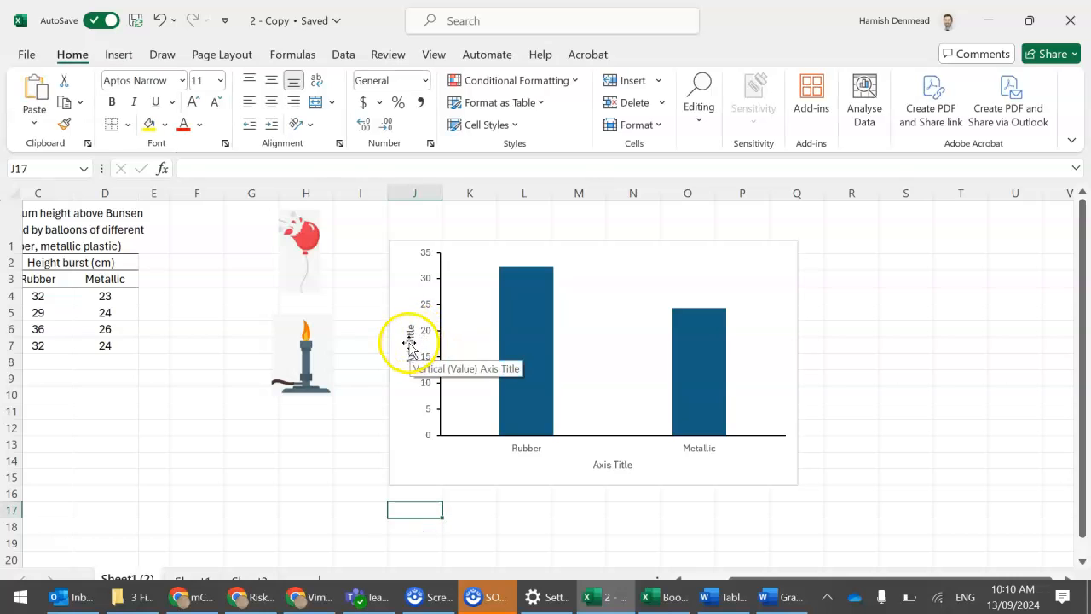
# Label the axes 'Height above bunsen burner (cm)' and 'Balloon material'
pyautogui.click(410, 341)
pyautogui.doubleClick(410, 342)
pyautogui.write('Height above bunsen burner (cm)')
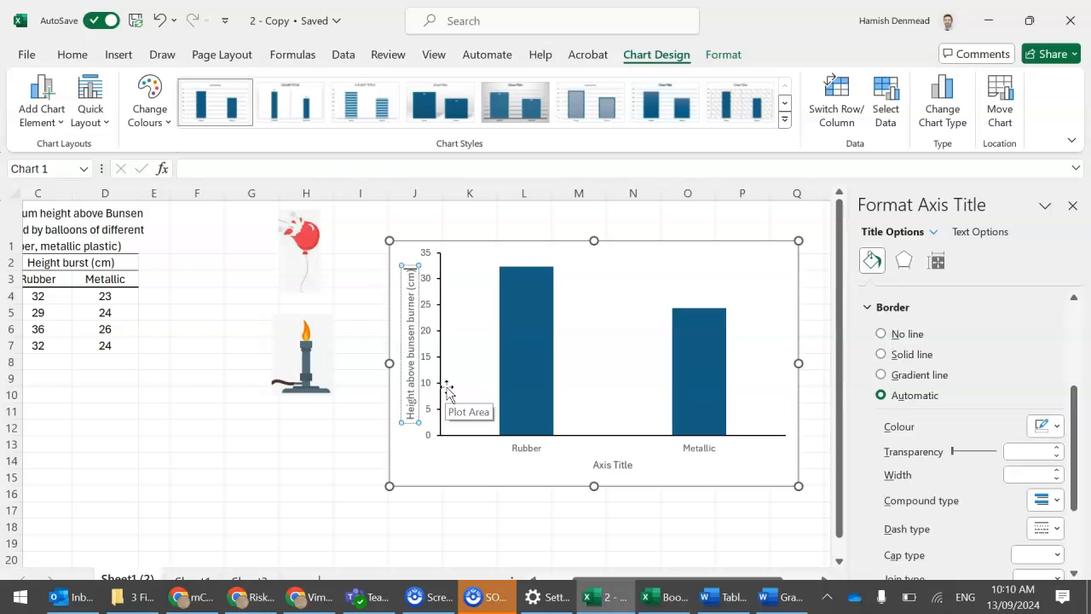
pyautogui.click(616, 463)
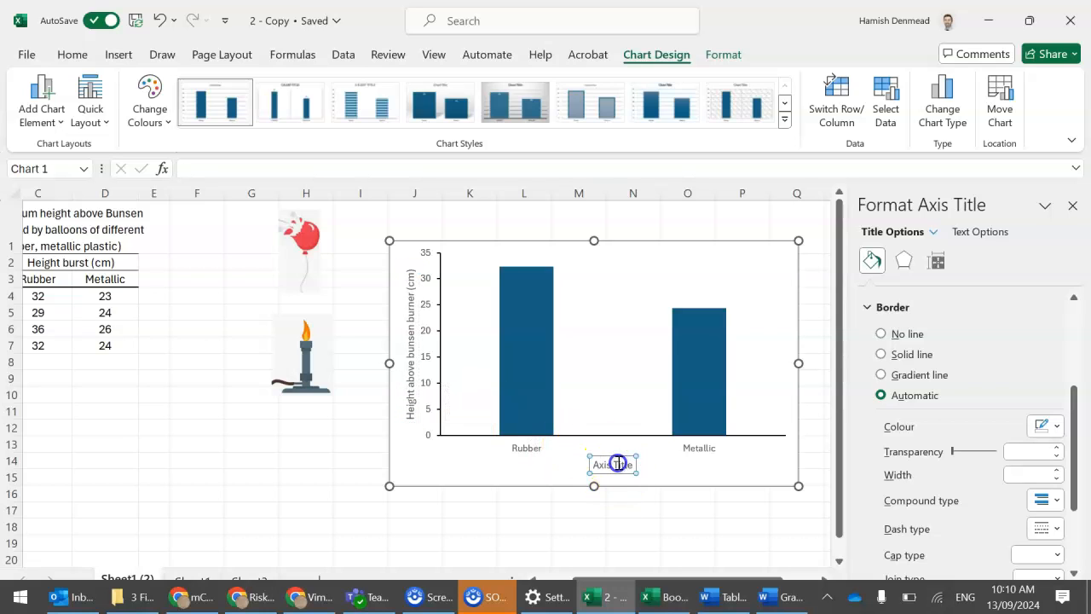
pyautogui.doubleClick(616, 463)
pyautogui.write('Balloon material')
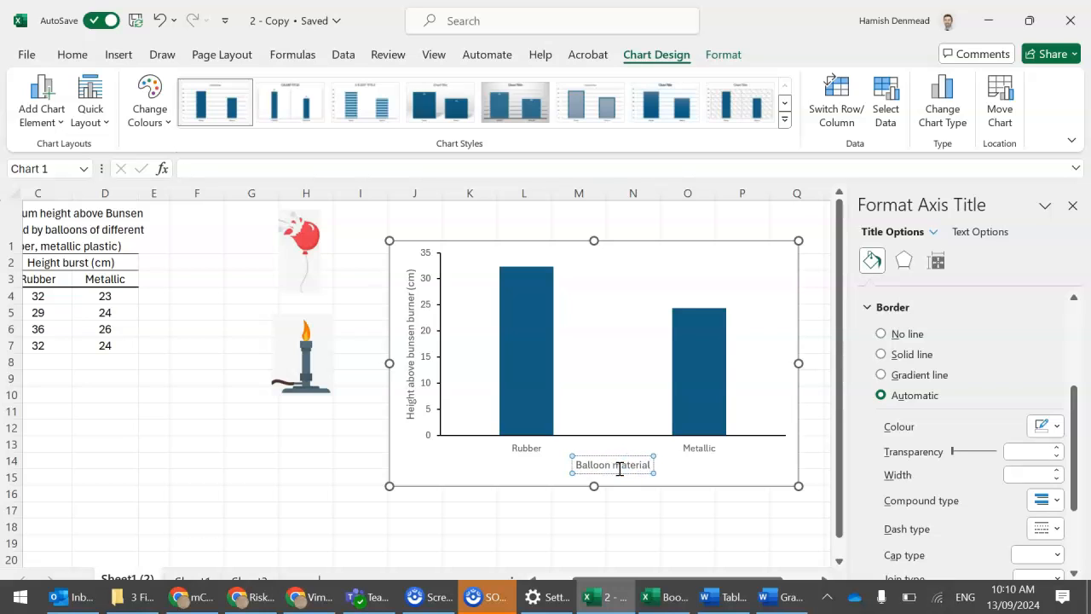
pyautogui.click(1071, 208)
pyautogui.click(905, 361)
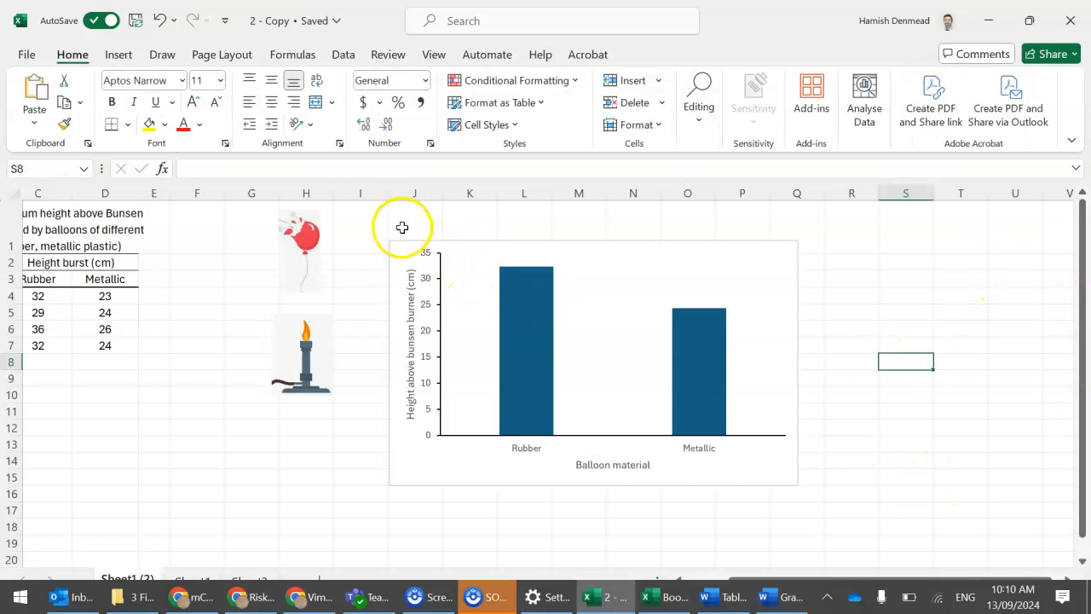
# Move the chart down and copy the B1 table caption into cell J1 above it
pyautogui.moveTo(394, 256); pyautogui.dragTo(395, 274)
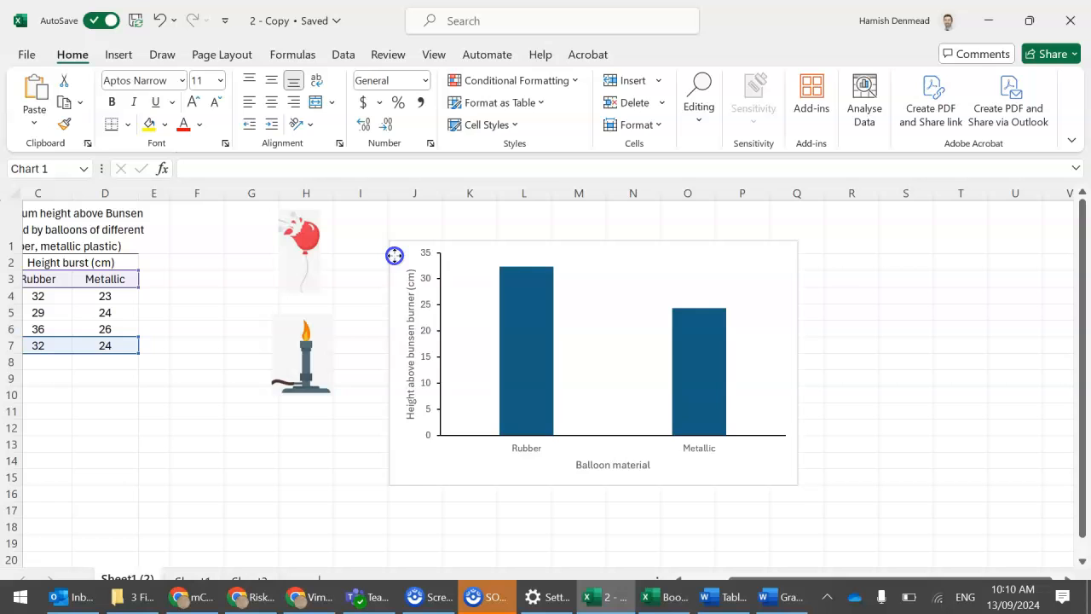
pyautogui.click(39, 230)
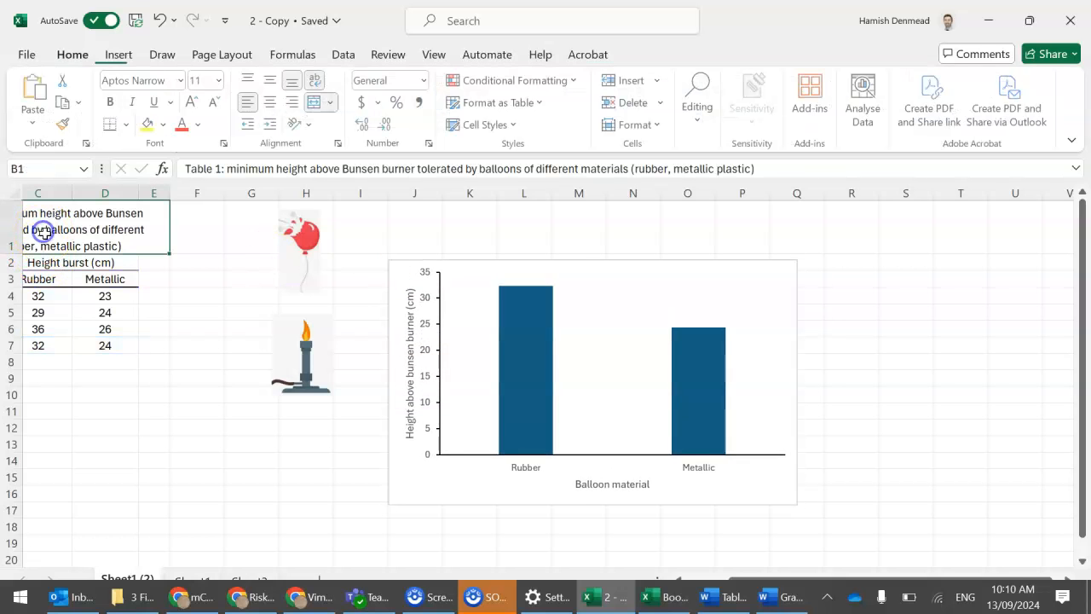
pyautogui.hotkey('ctrl', 'c')
pyautogui.click(417, 238)
pyautogui.hotkey('ctrl', 'v')
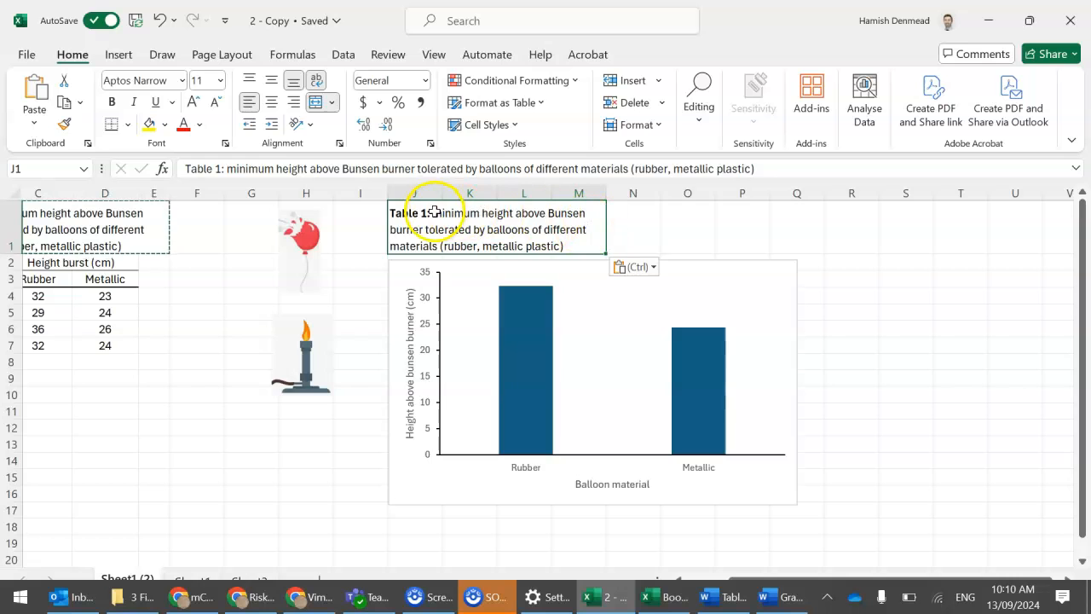
# Replace the word 'Table' with 'Figure' so the caption reads 'Figure 1: ...'
pyautogui.doubleClick(400, 213)
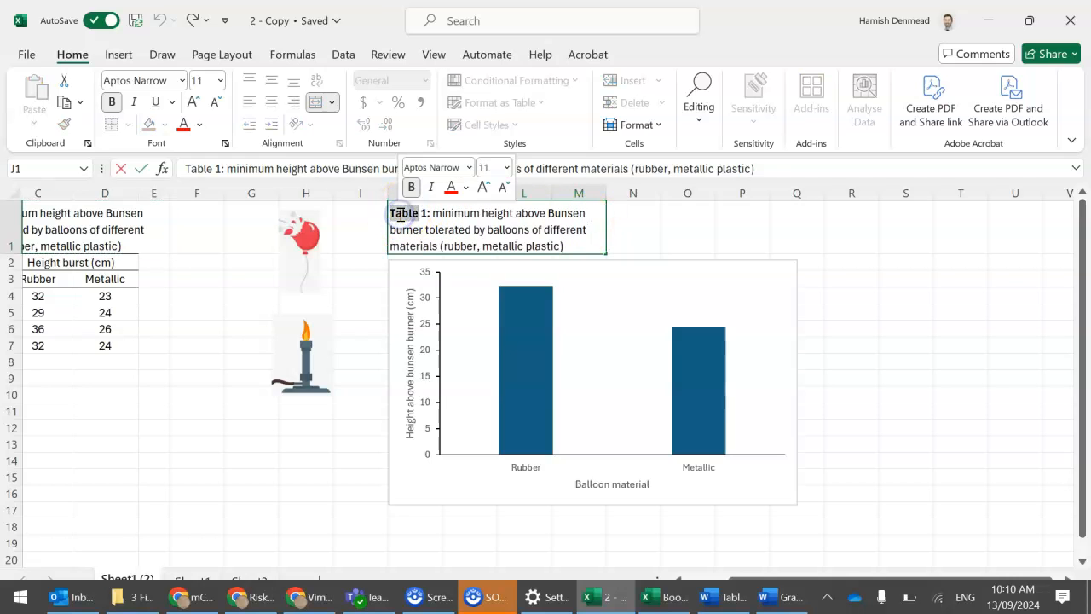
pyautogui.write('Figure')
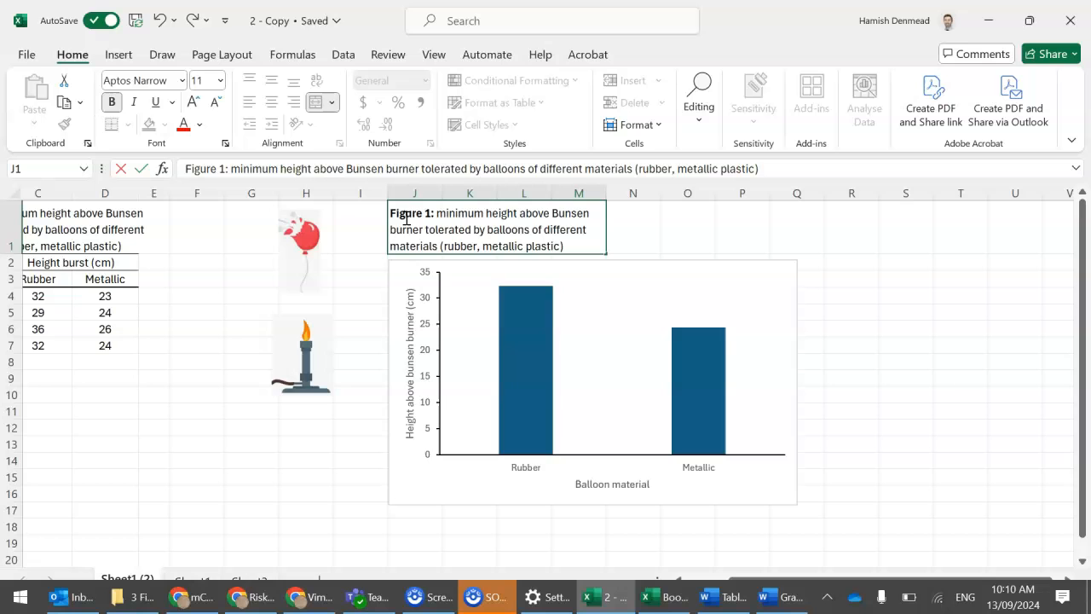
pyautogui.press('Return')
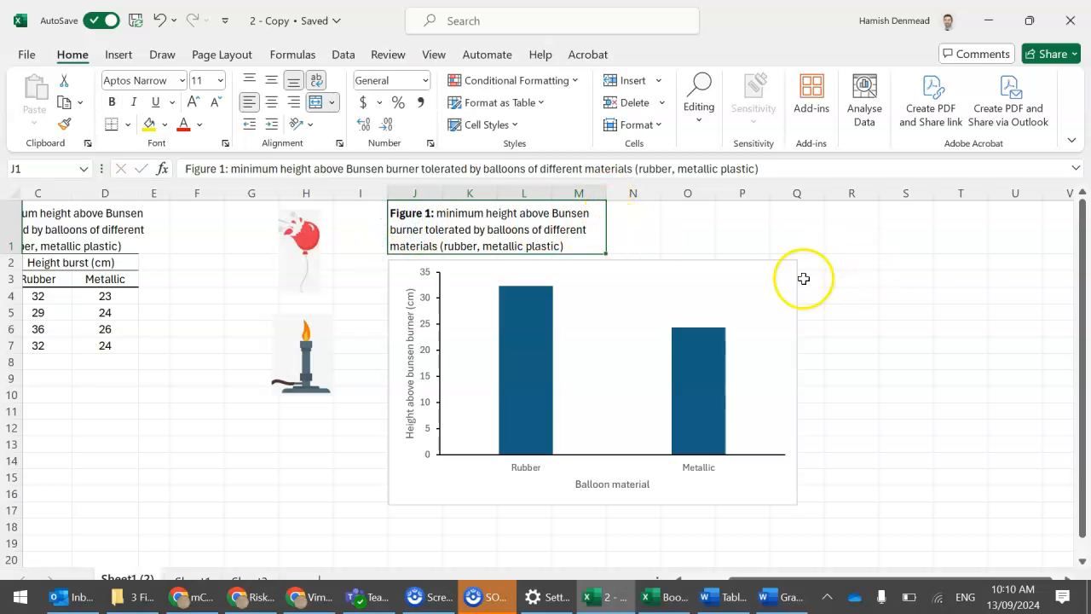
pyautogui.click(852, 295)
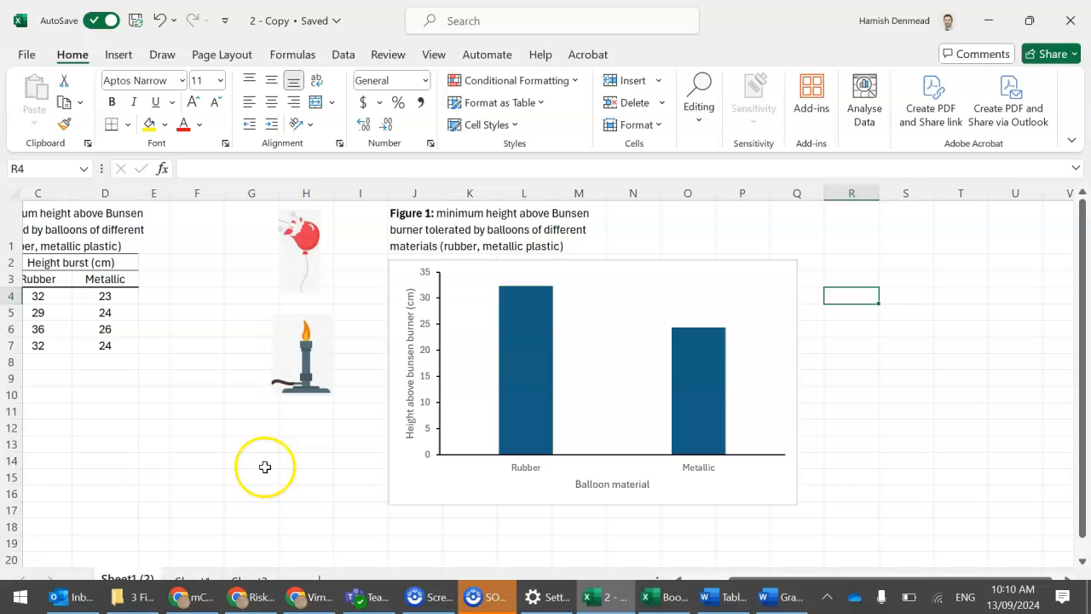
pyautogui.click(322, 489)
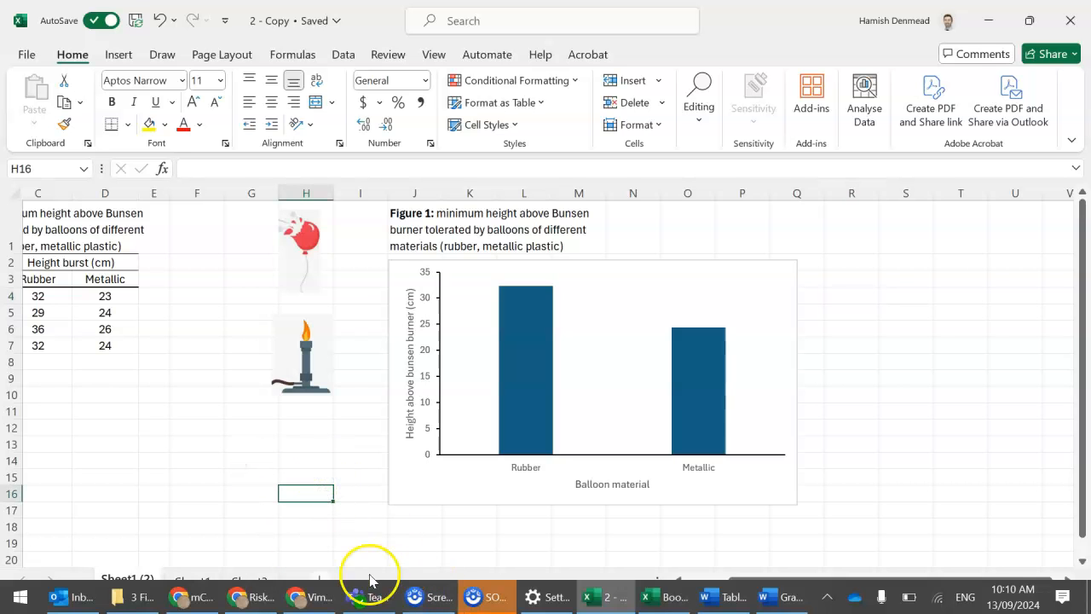